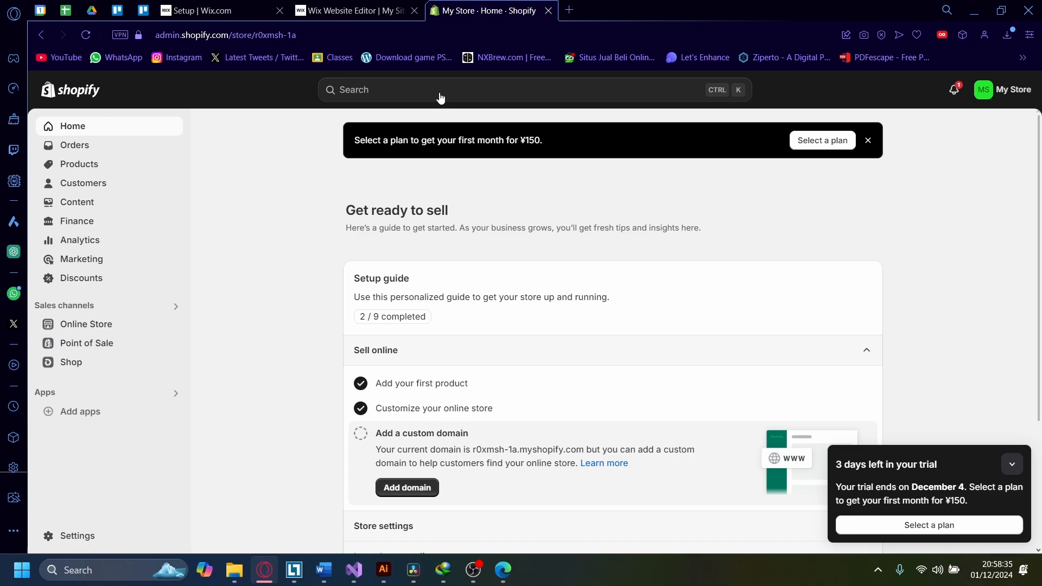
Step: Search the Shopify App Store for "pop up" apps from the store admin
left_click(398, 96)
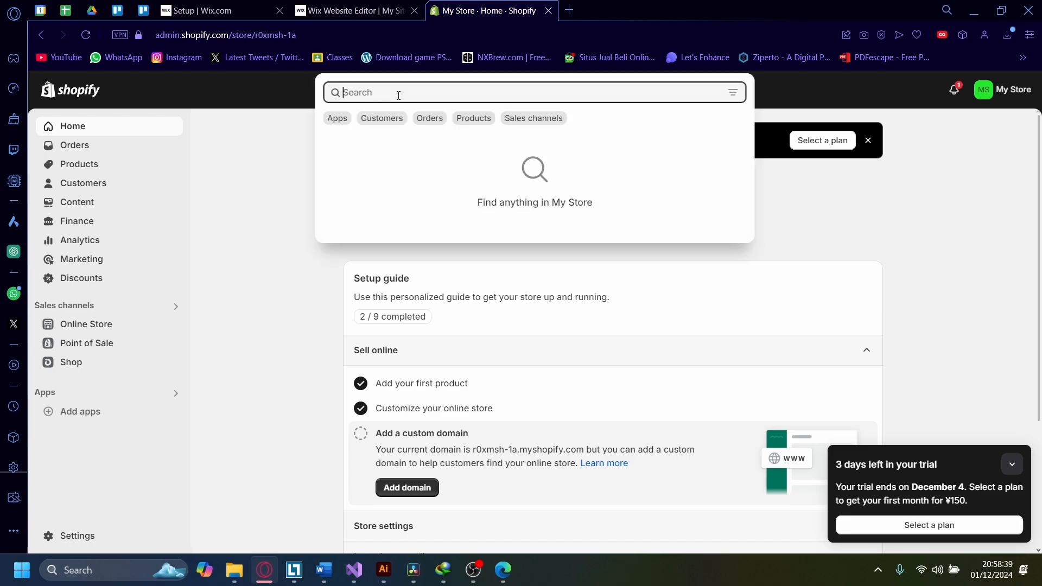
type("pop")
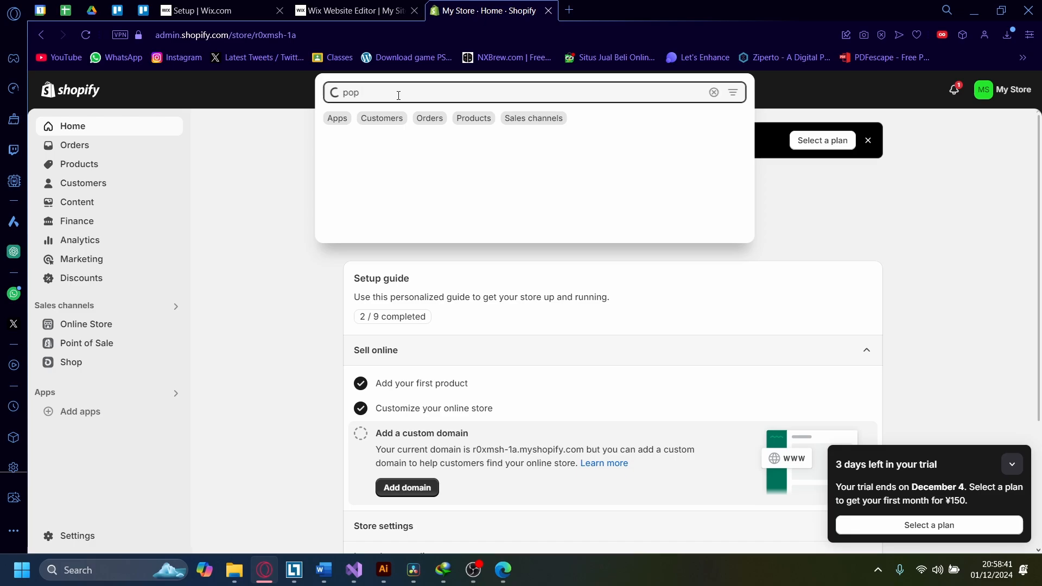
type(" up")
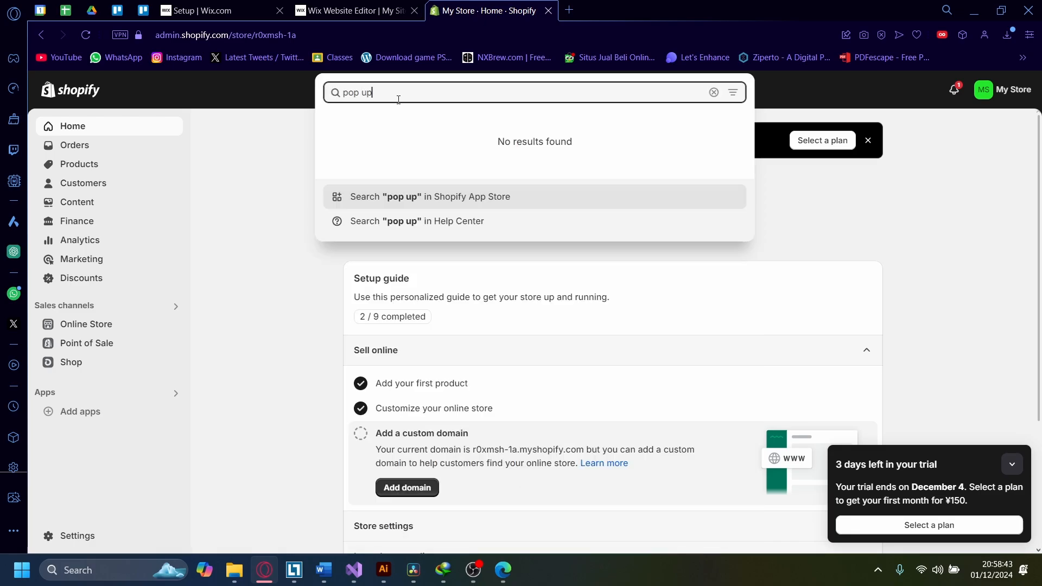
left_click(391, 205)
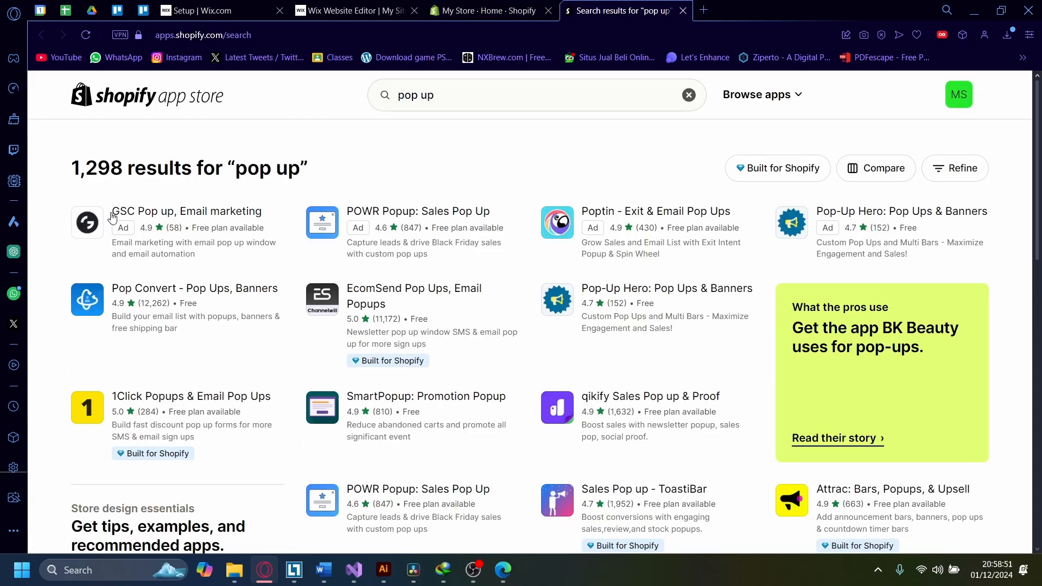
Step: Open the Pop-Up Hero: Pop Ups & Banners app listing and start installing it
scroll(739, 342, "down", 12)
scroll(687, 384, "up", 5)
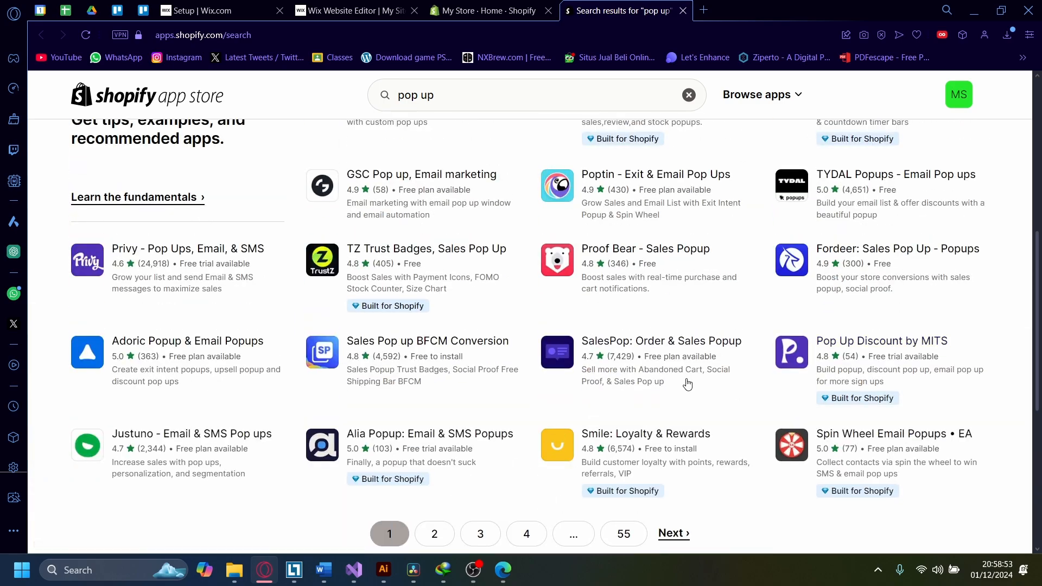
scroll(305, 332, "up", 7)
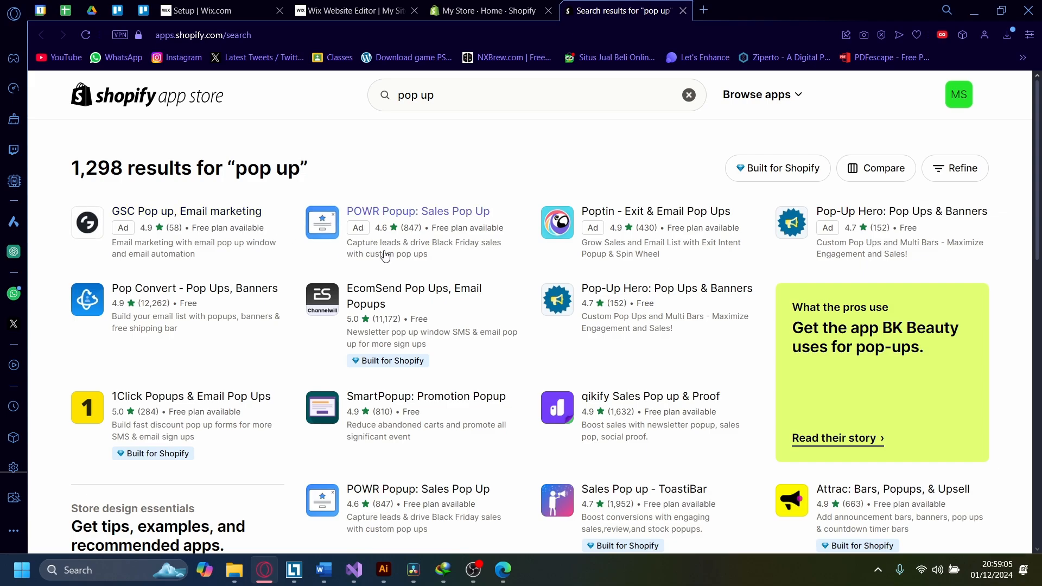
left_click(885, 216)
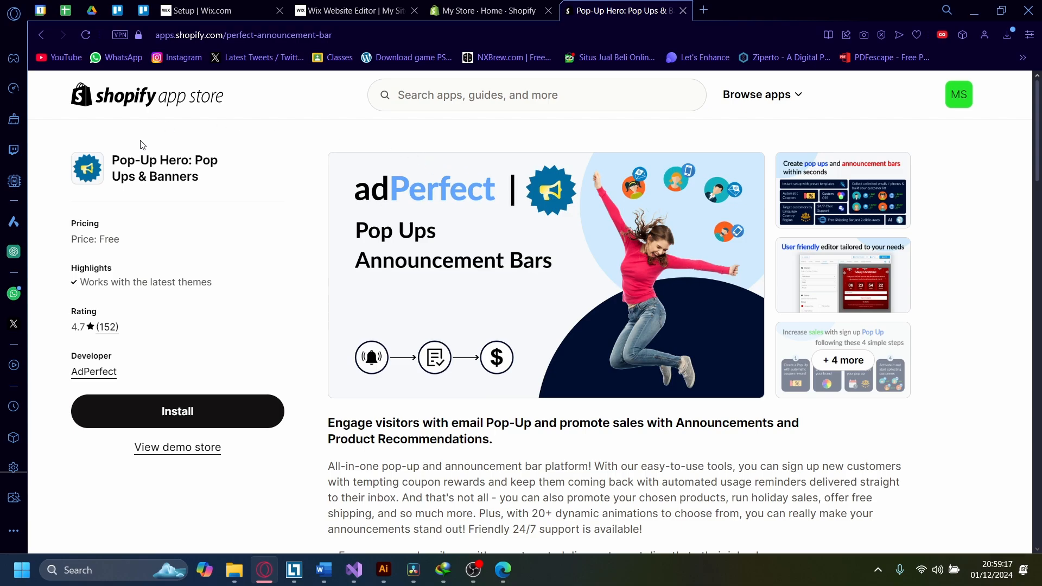
left_click(176, 415)
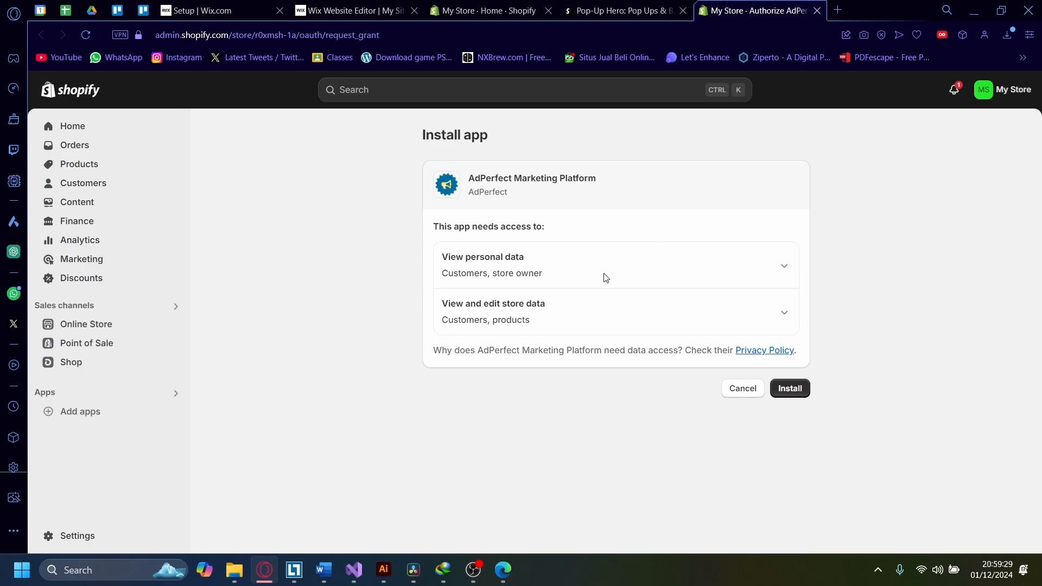
Step: Review the app's requested data access permissions and install AdPerfect Marketing Platform
left_click(752, 273)
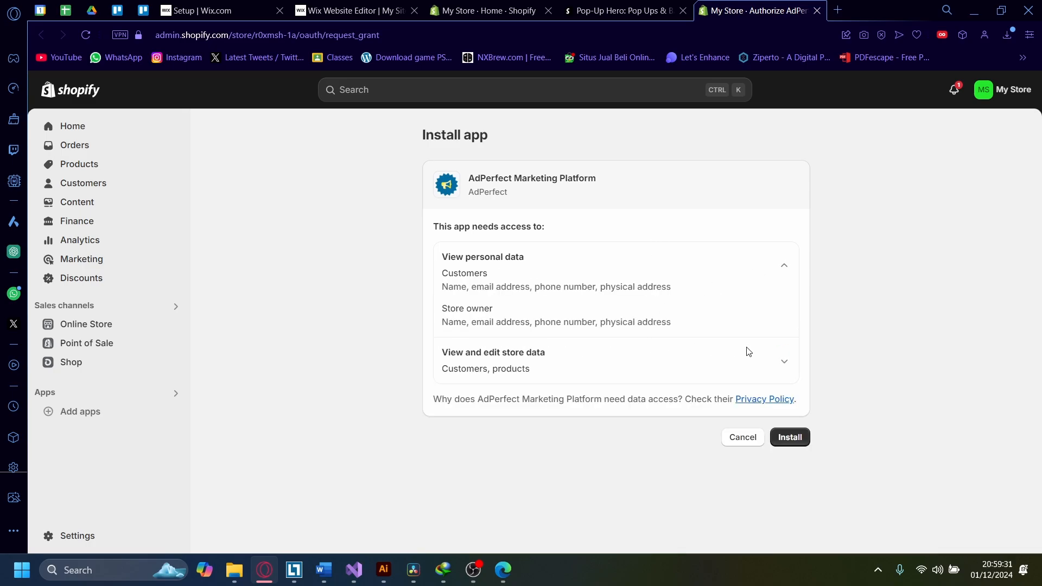
left_click(784, 360)
scroll(883, 353, "down", 1)
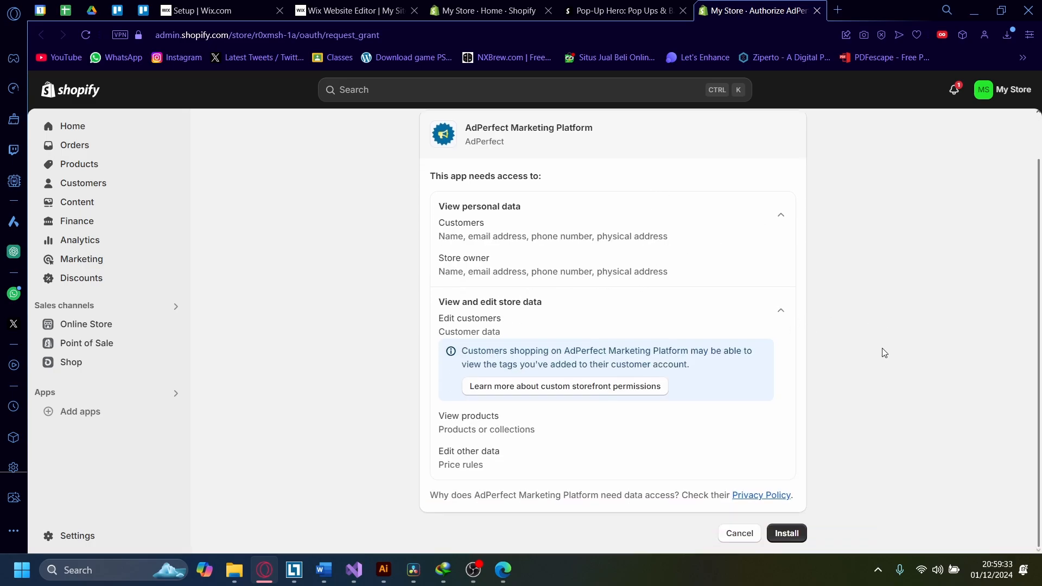
scroll(735, 389, "up", 1)
scroll(678, 269, "down", 1)
left_click(788, 534)
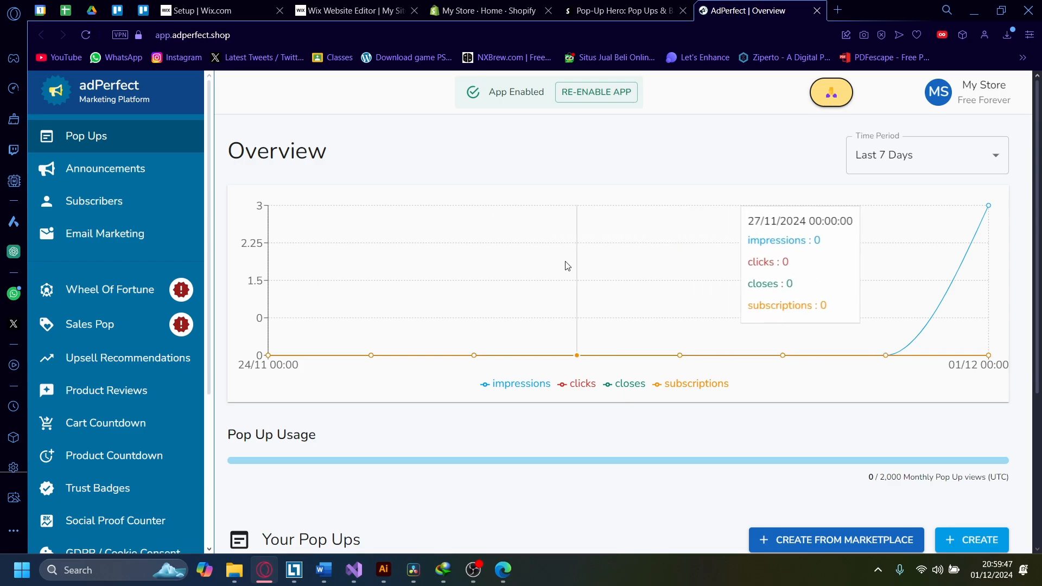
Step: Delete the existing Join Newsletter pop-up and confirm the deletion
scroll(480, 236, "down", 4)
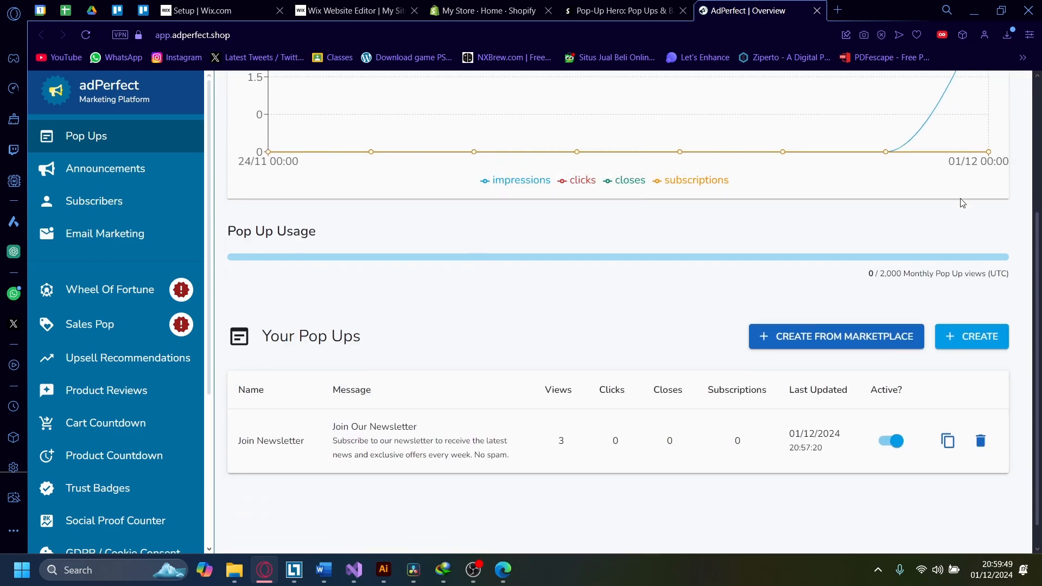
left_click(980, 441)
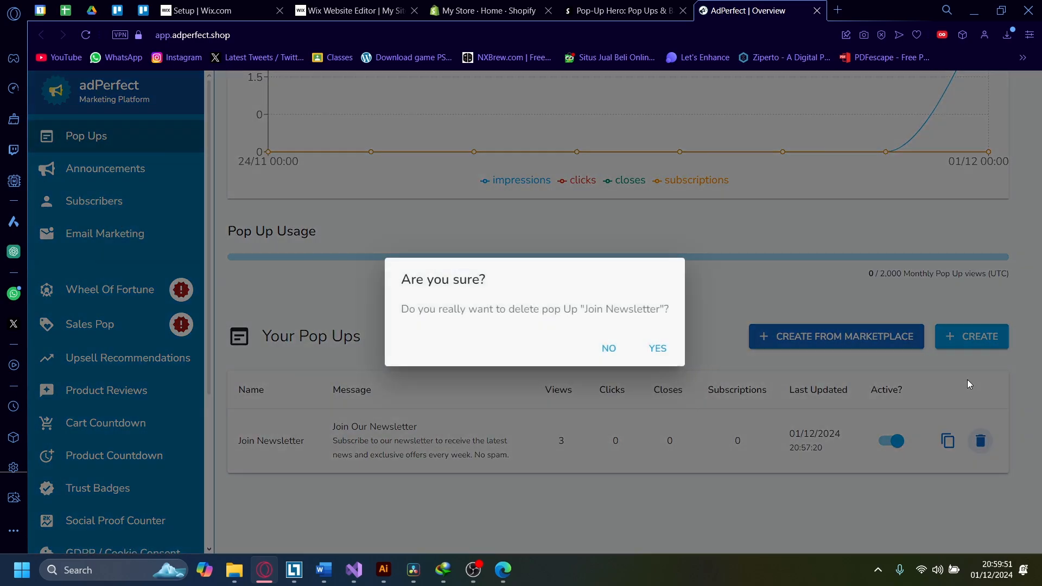
left_click(655, 348)
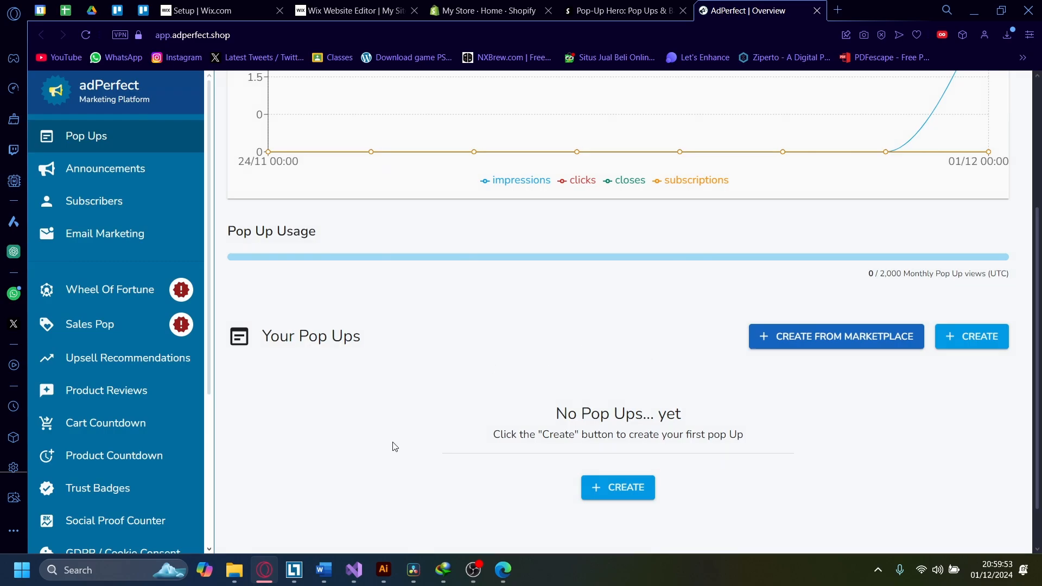
Step: Re-enable the app embed in the theme editor and return to the adPerfect dashboard
scroll(392, 442, "up", 4)
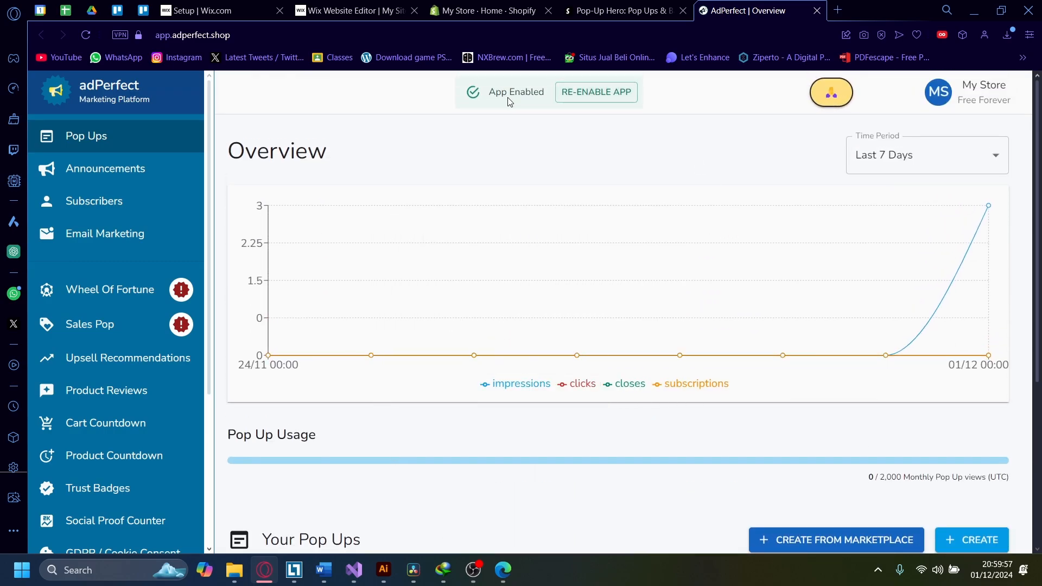
left_click(578, 93)
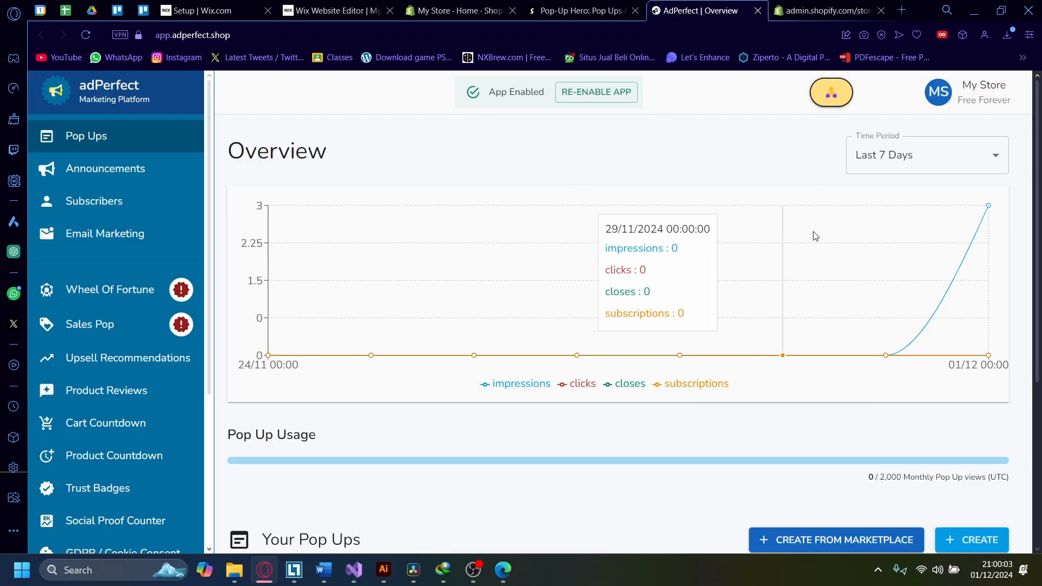
left_click(837, 18)
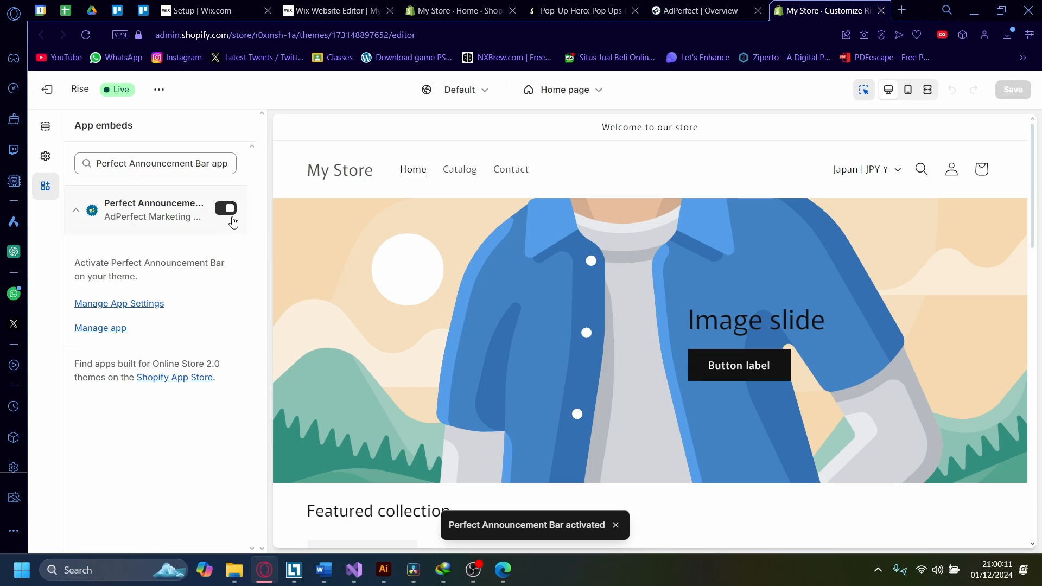
left_click(694, 7)
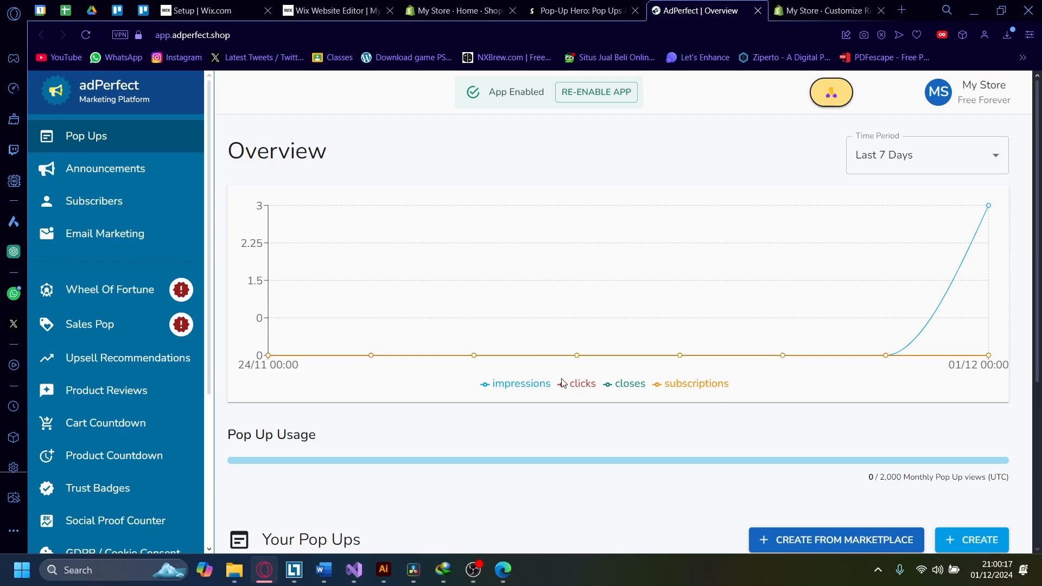
Step: Create a new pop-up using the Join Our Newsletter template
scroll(580, 375, "down", 1)
scroll(597, 332, "down", 2)
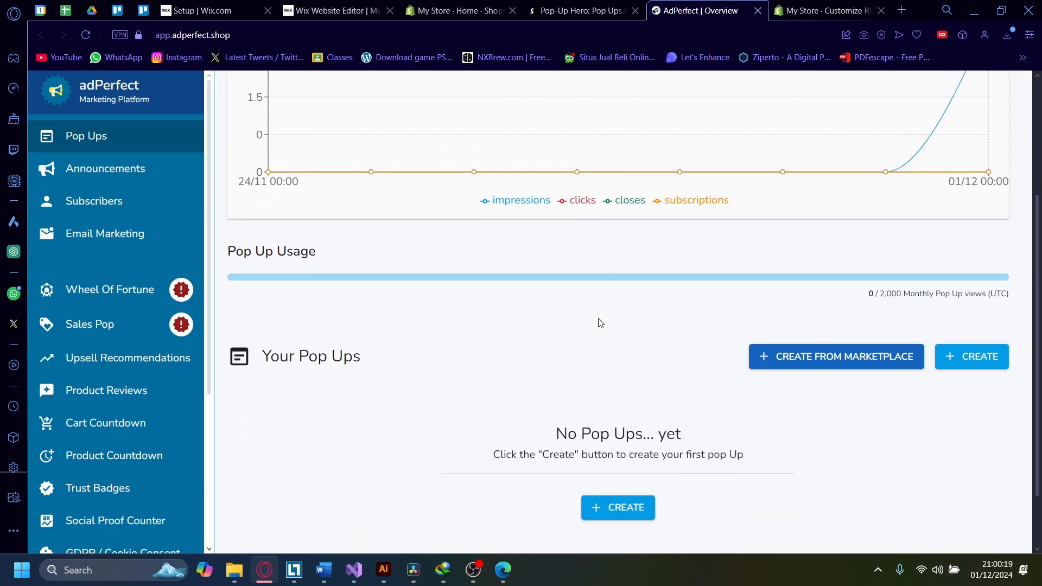
left_click(991, 349)
left_click(937, 380)
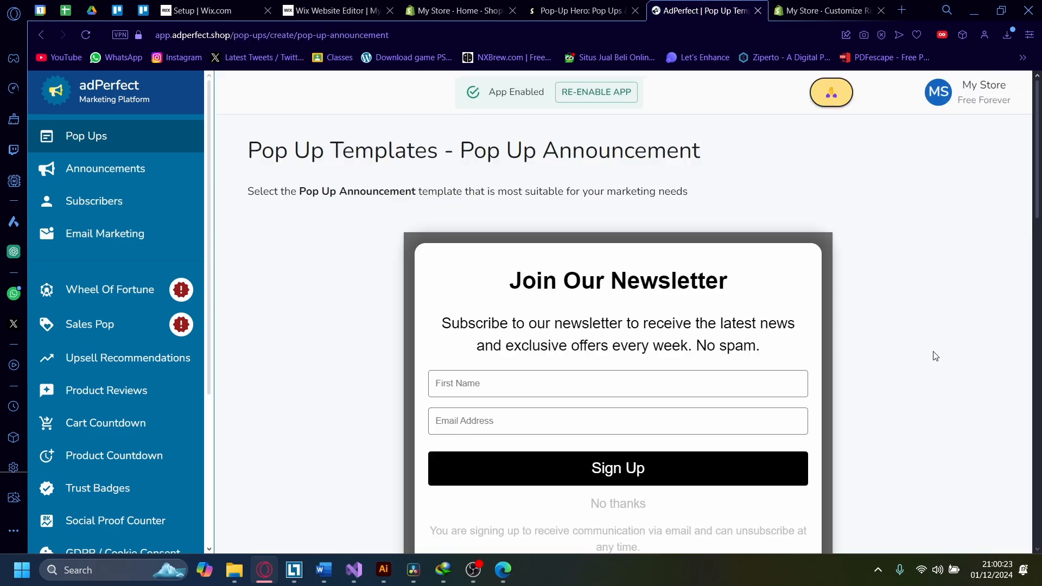
scroll(601, 292, "down", 7)
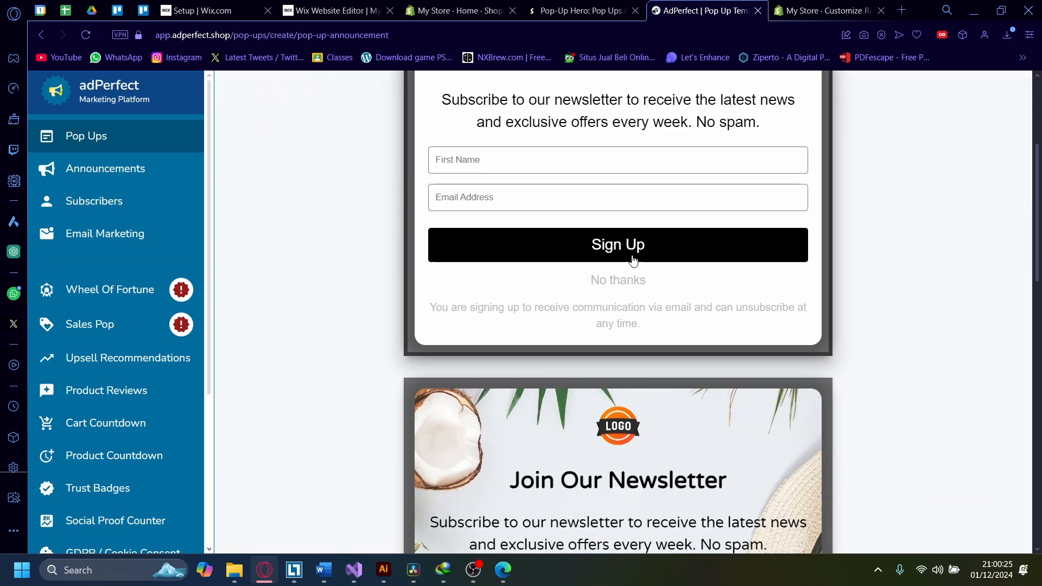
scroll(601, 292, "up", 7)
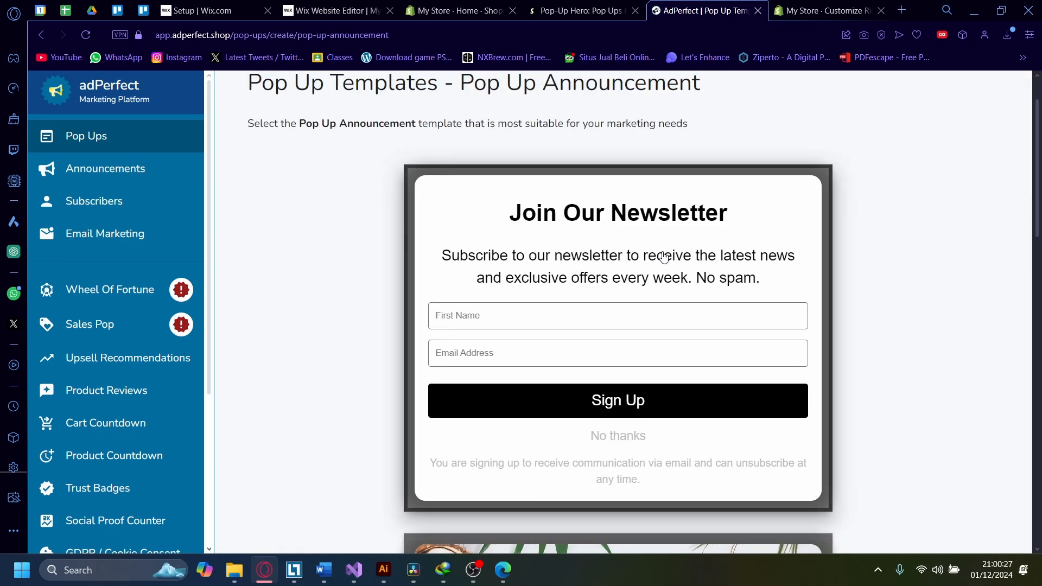
left_click(663, 257)
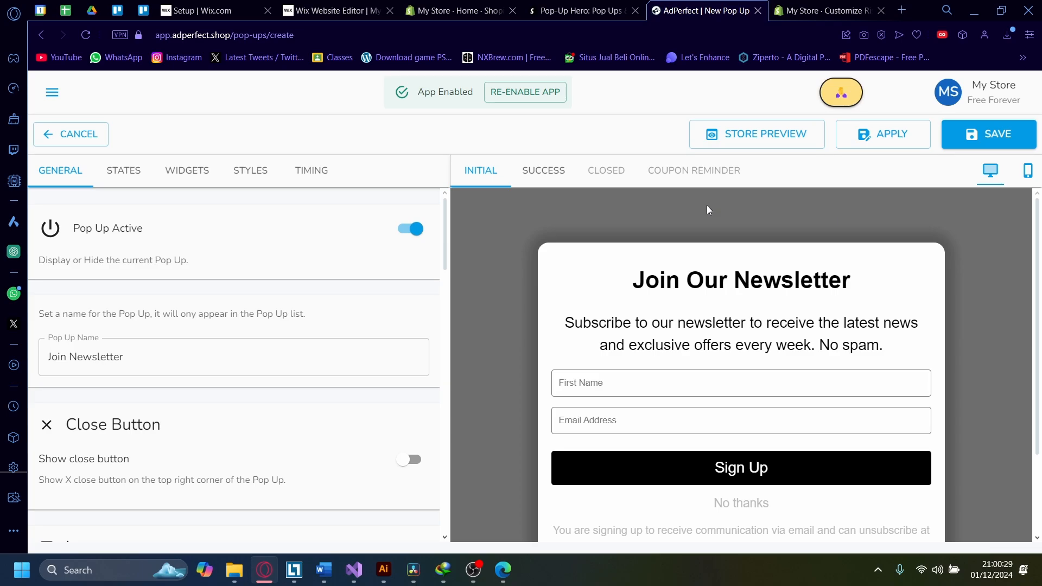
Step: Browse the pop-up editor's General, States, Widgets, Styles and Timing tabs and its Initial and Success previews
scroll(261, 274, "down", 12)
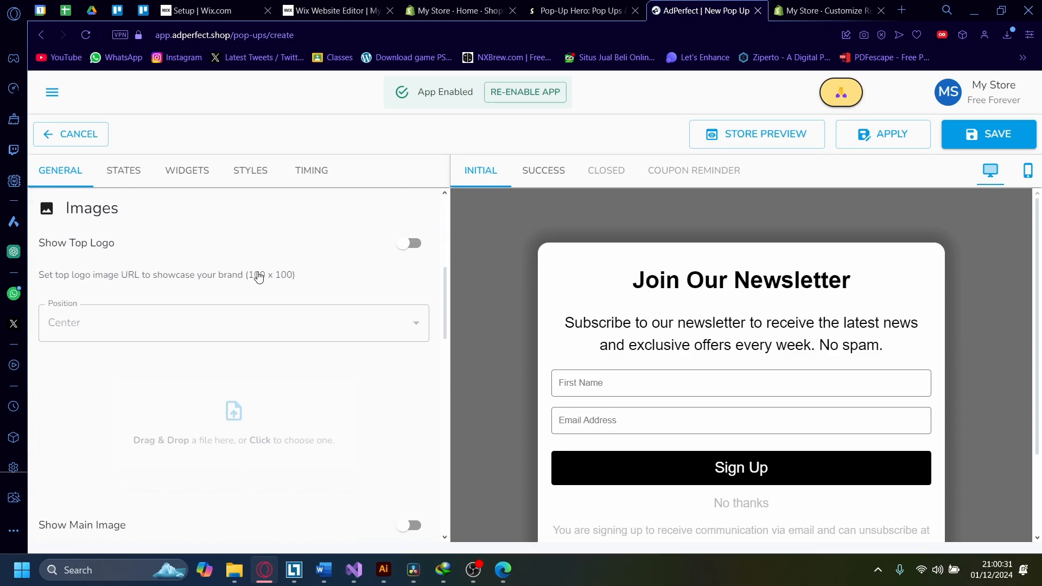
scroll(228, 260, "up", 12)
left_click(116, 170)
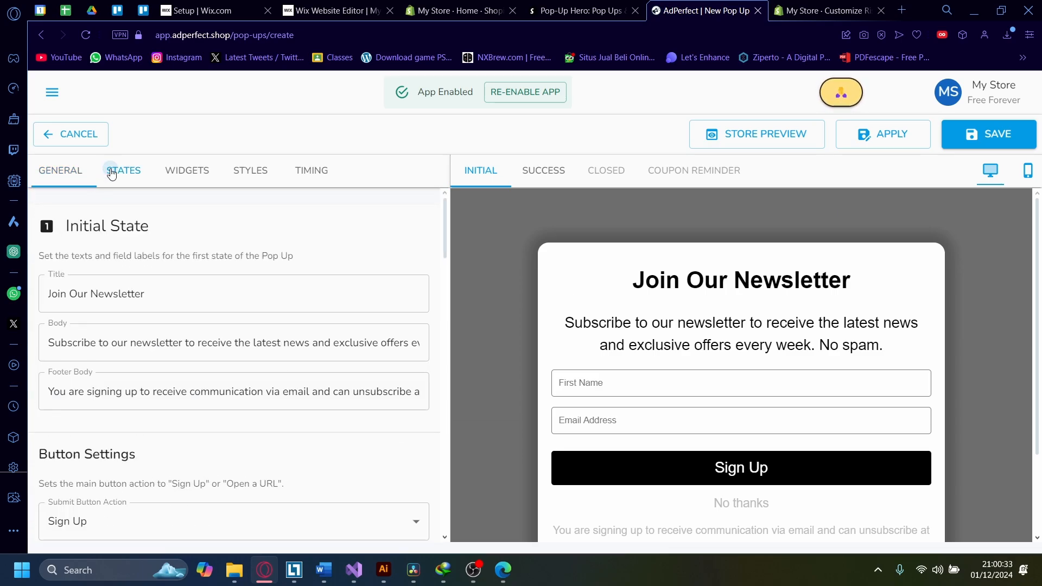
left_click(190, 171)
left_click(269, 174)
left_click(317, 170)
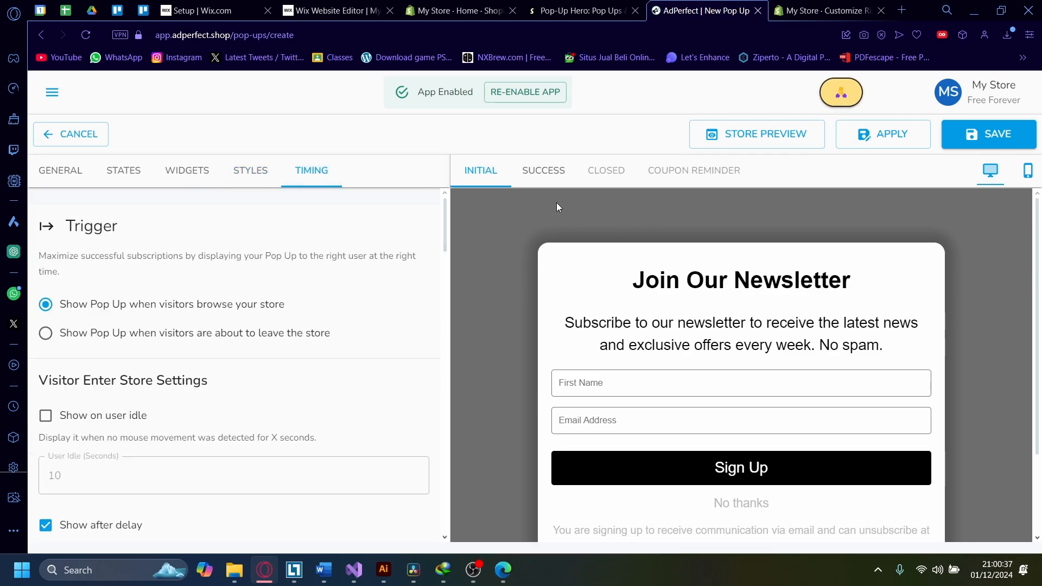
left_click(547, 176)
left_click(502, 177)
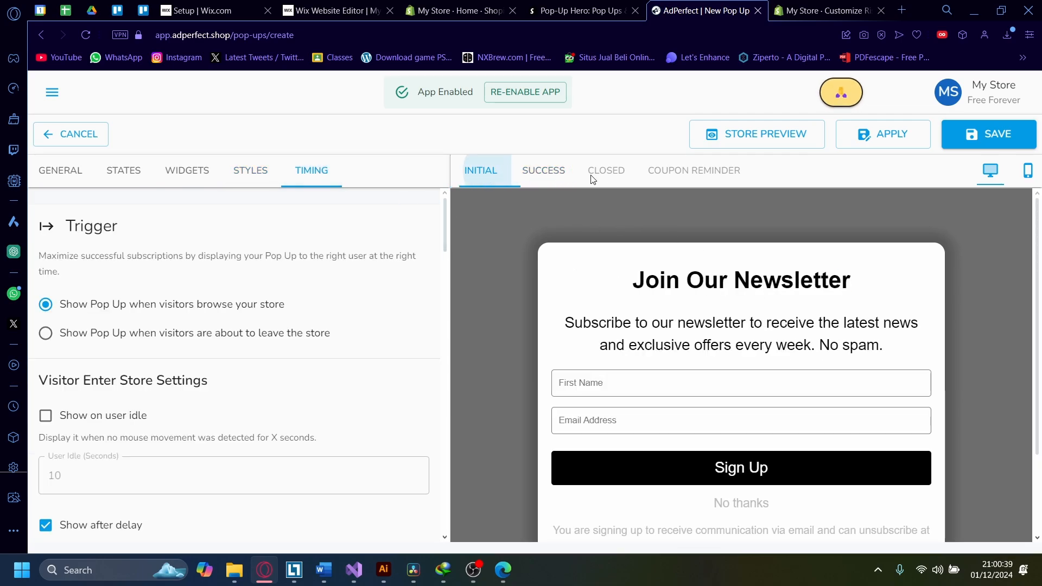
left_click(552, 177)
left_click(488, 174)
scroll(665, 309, "down", 2)
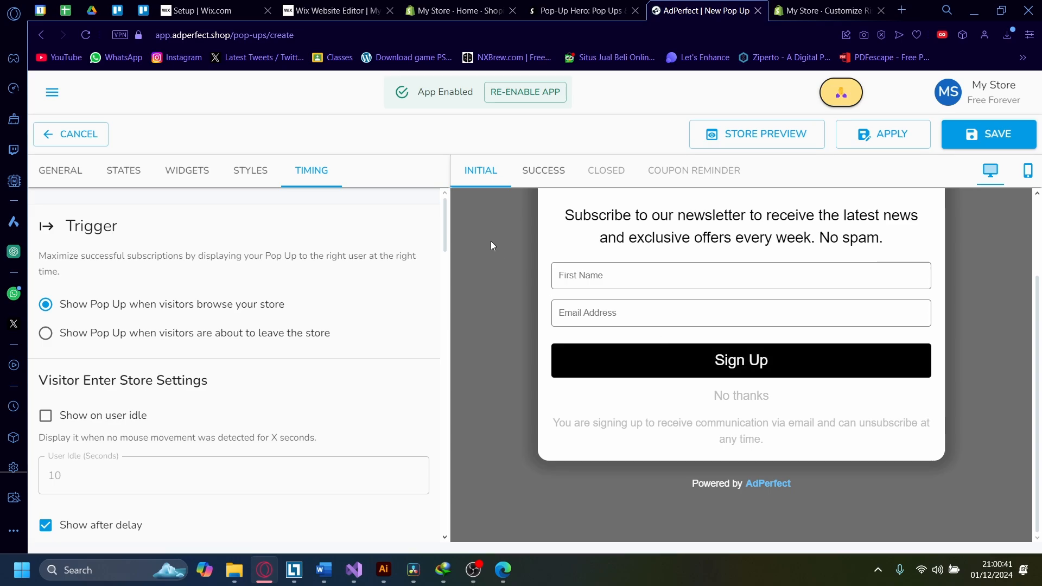
left_click(532, 175)
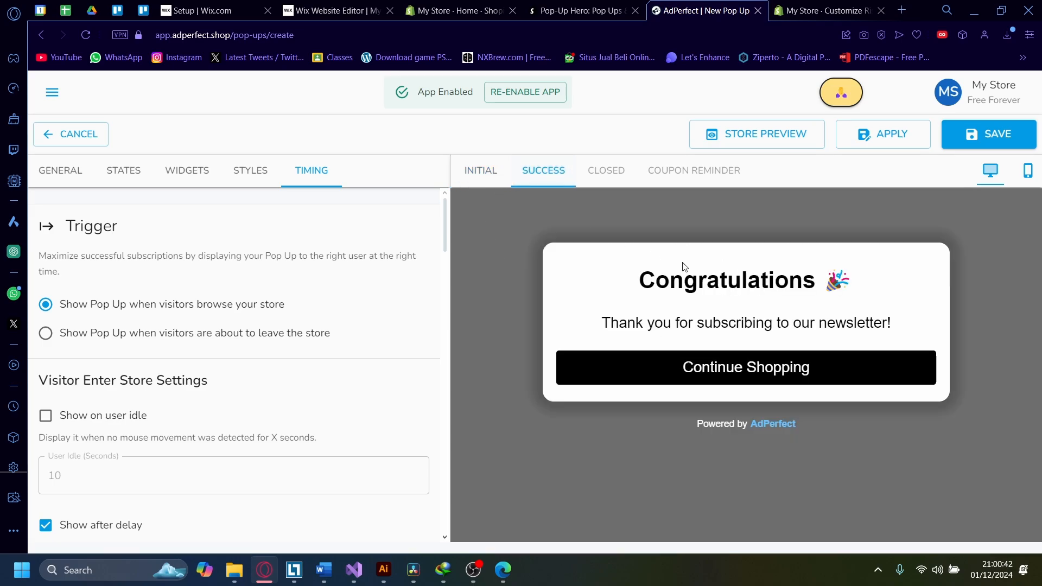
left_click(489, 179)
Step: Rename the pop-up to "This is an example pop up"
left_click(58, 172)
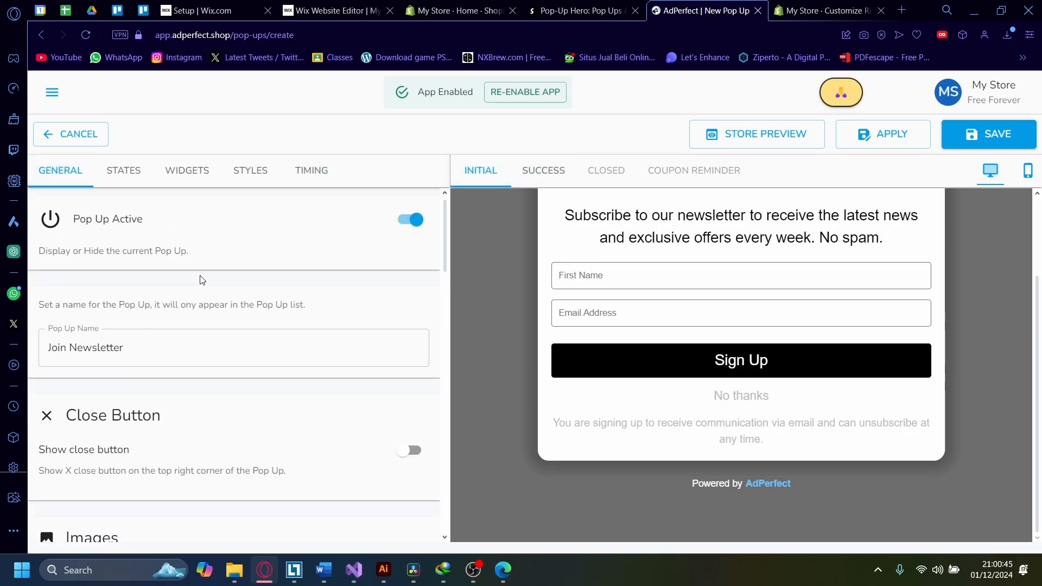
scroll(200, 280, "up", 1)
triple_click(133, 356)
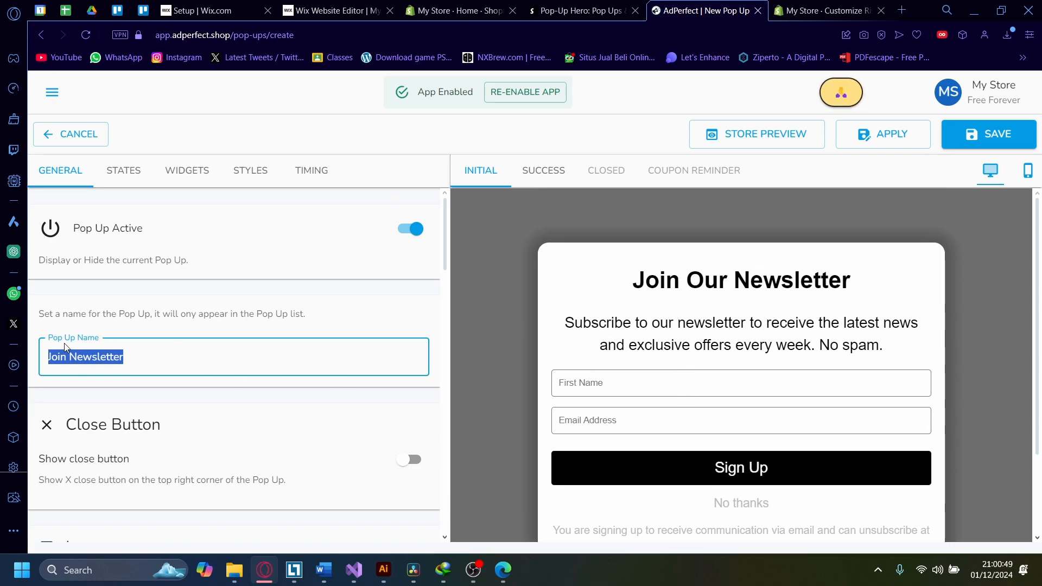
type("TZhi")
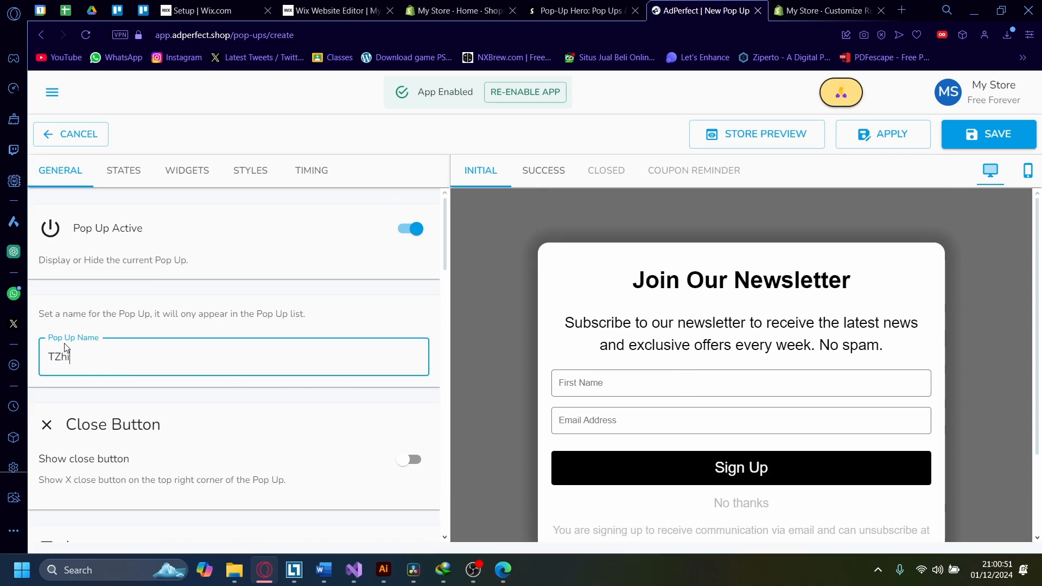
key("BackSpace")
key("BackSpace")
type("his is")
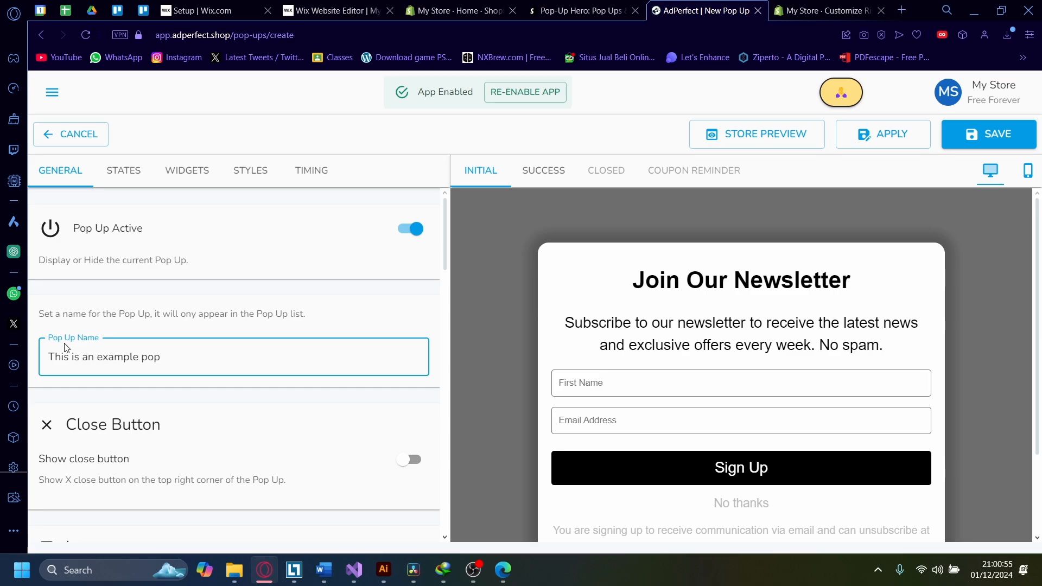
type(" an example pop")
left_click(290, 384)
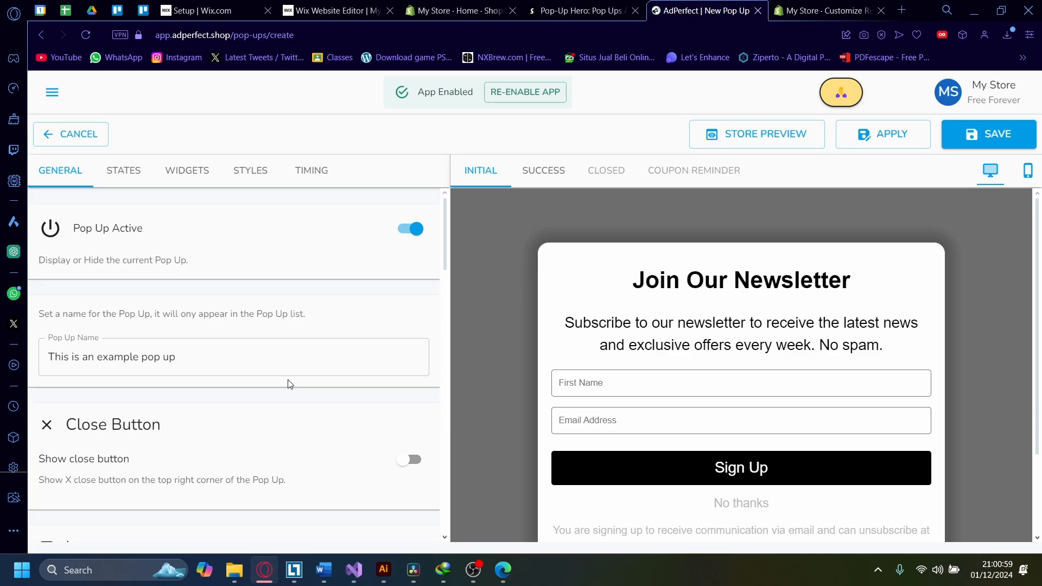
Step: Turn on the pop-up's close button option
scroll(251, 368, "down", 1)
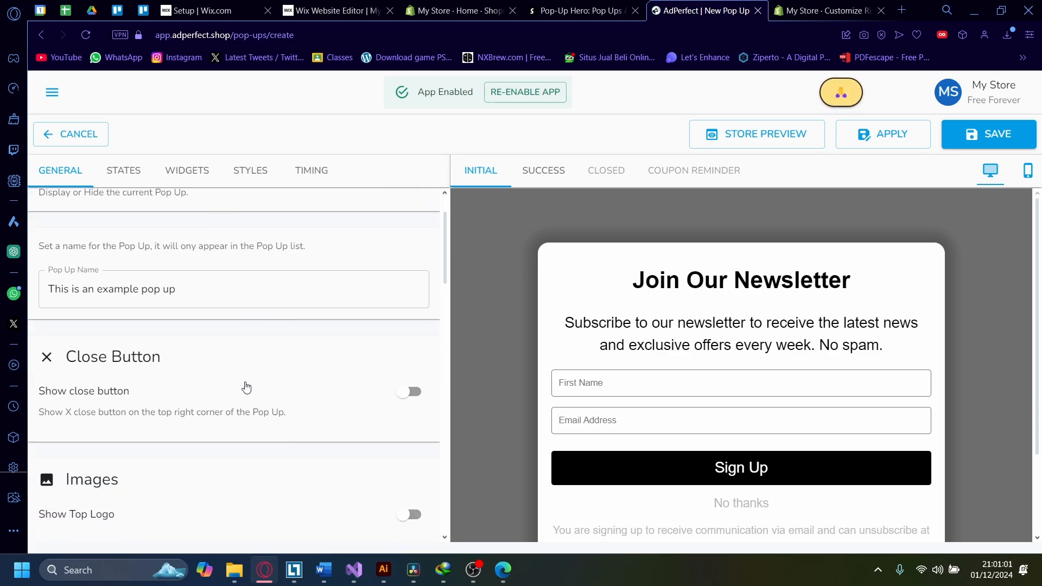
left_click(411, 392)
scroll(744, 348, "down", 2)
scroll(743, 351, "up", 2)
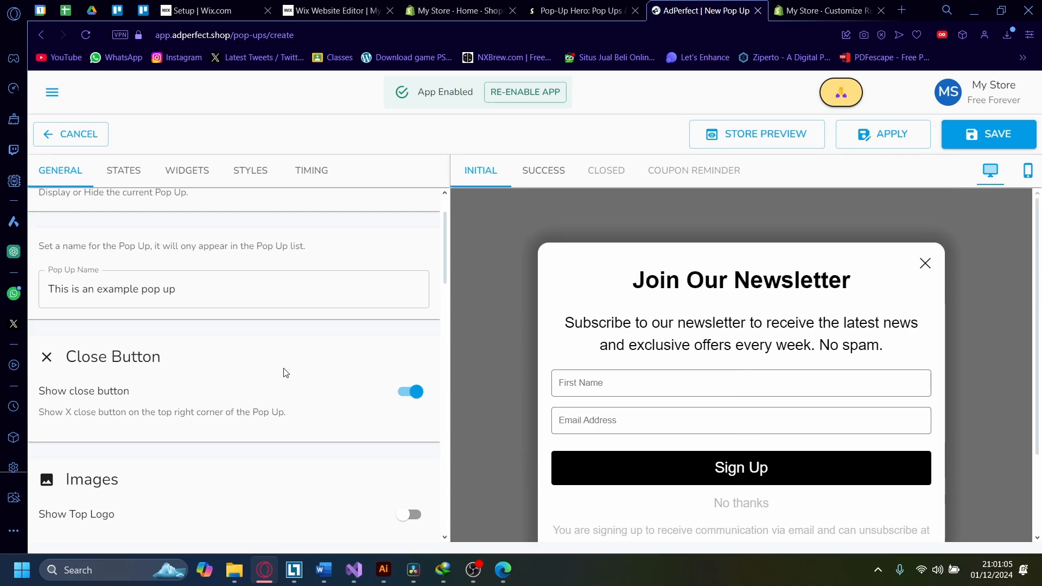
Step: Scroll through the General tab's remaining settings, from images and email providers down to animations
scroll(263, 388, "up", 1)
scroll(263, 386, "down", 1)
scroll(262, 365, "up", 1)
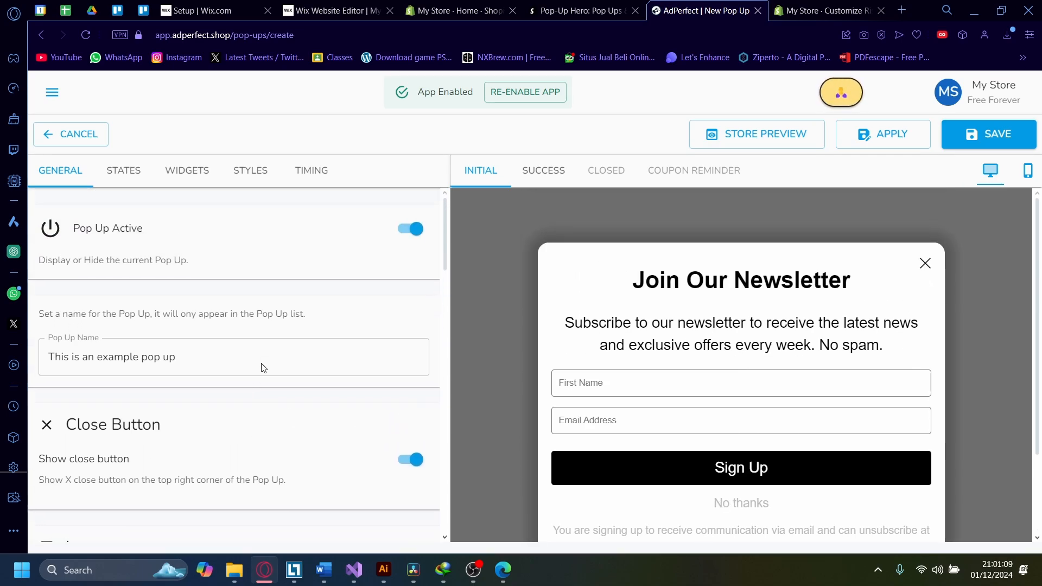
scroll(219, 356, "down", 1)
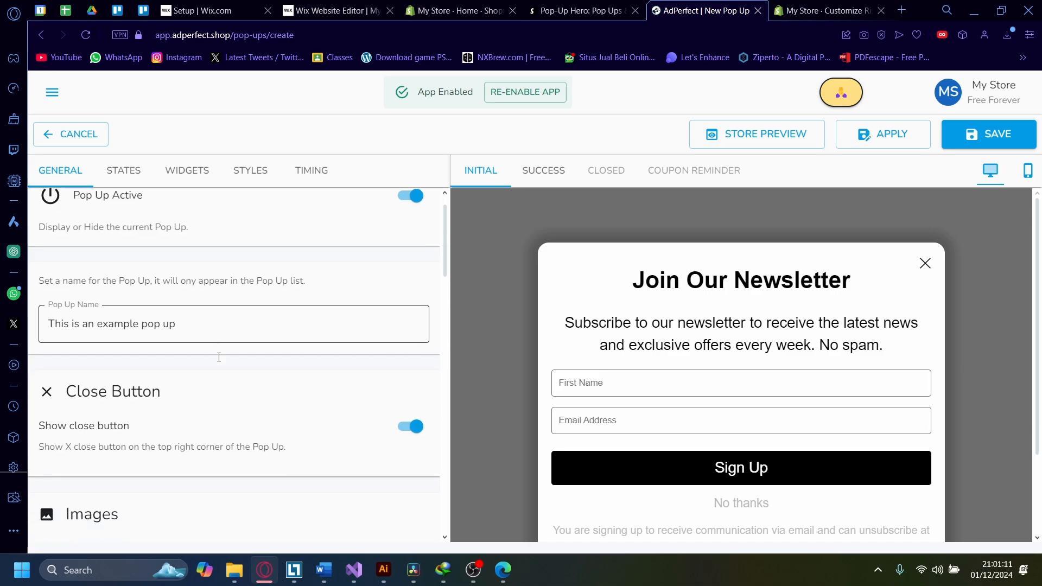
scroll(217, 359, "down", 6)
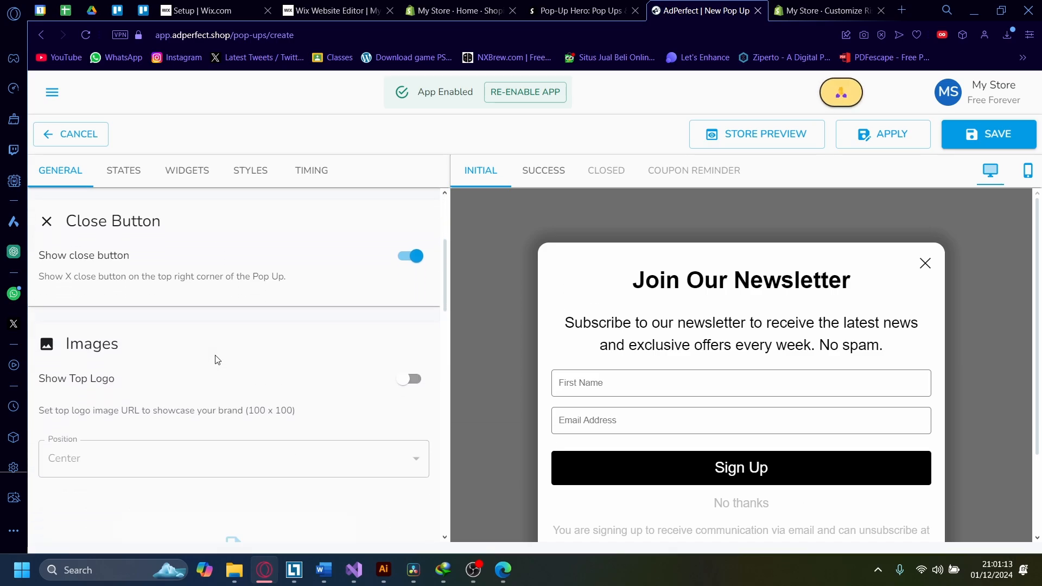
scroll(194, 363, "down", 7)
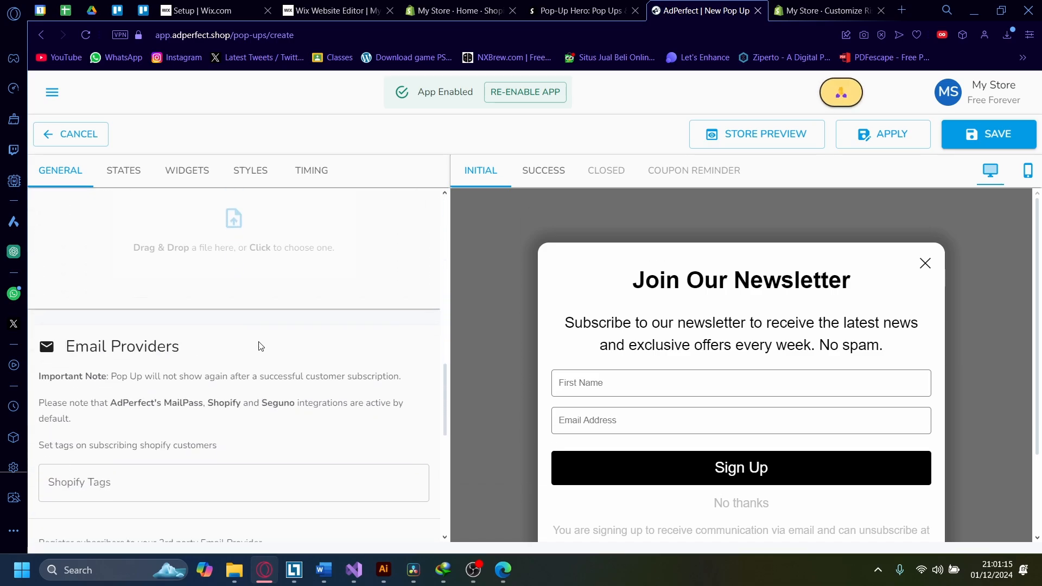
scroll(137, 356, "down", 4)
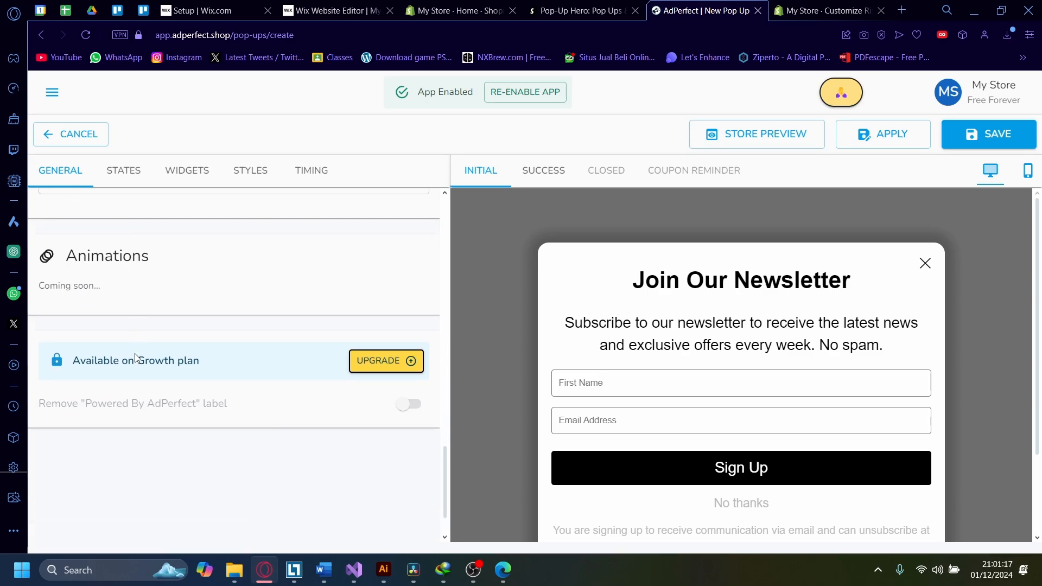
scroll(130, 271, "up", 1)
Step: Set the initial state's title to "Example pop up"
left_click(126, 172)
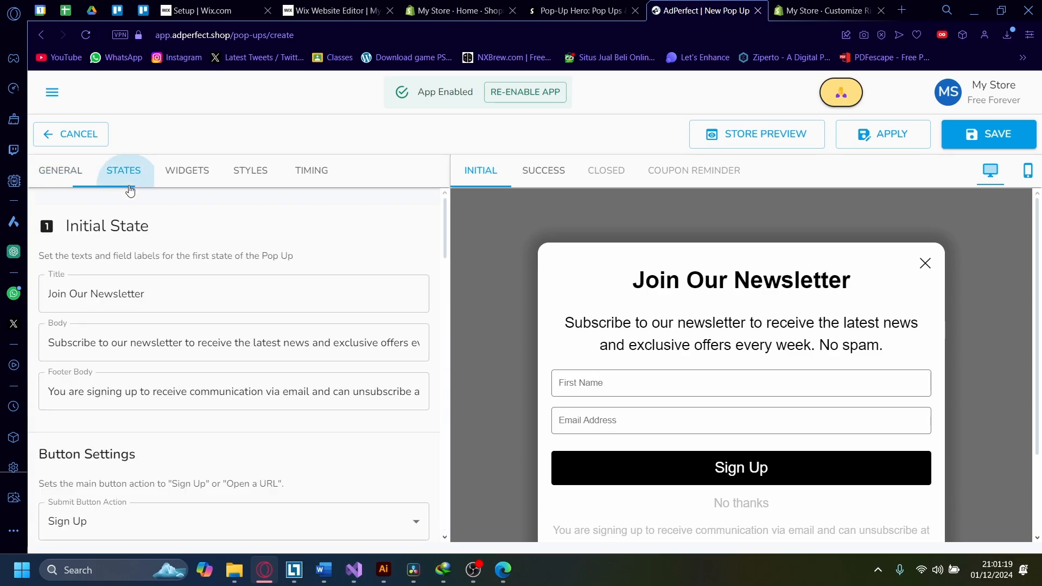
triple_click(170, 288)
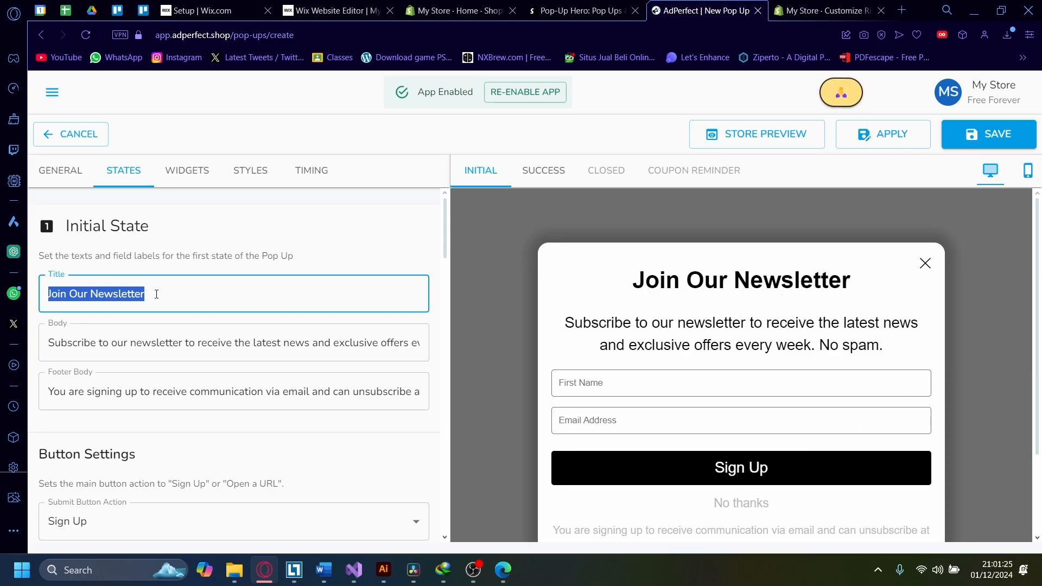
type("Example po")
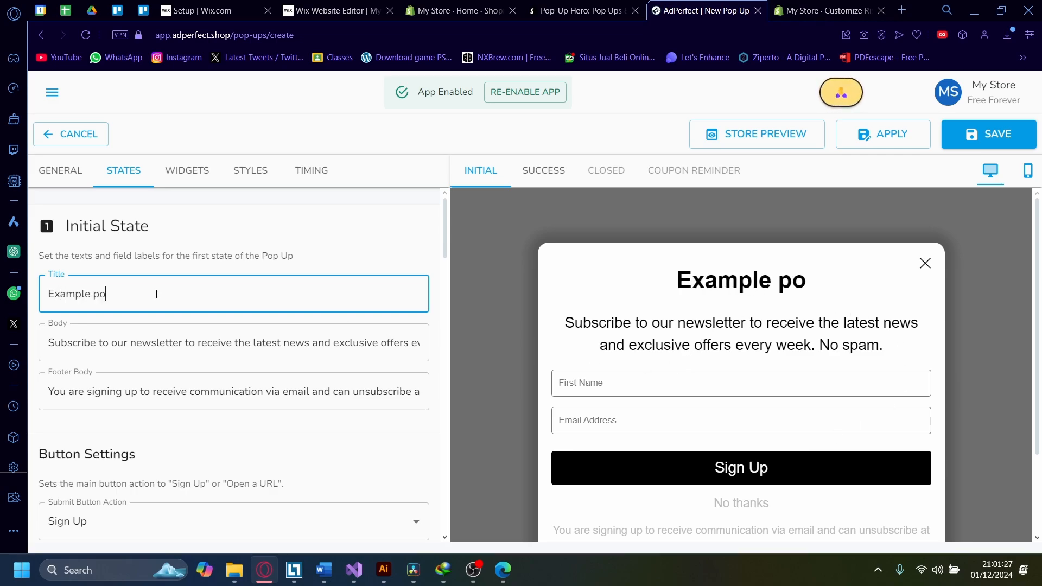
type("p up")
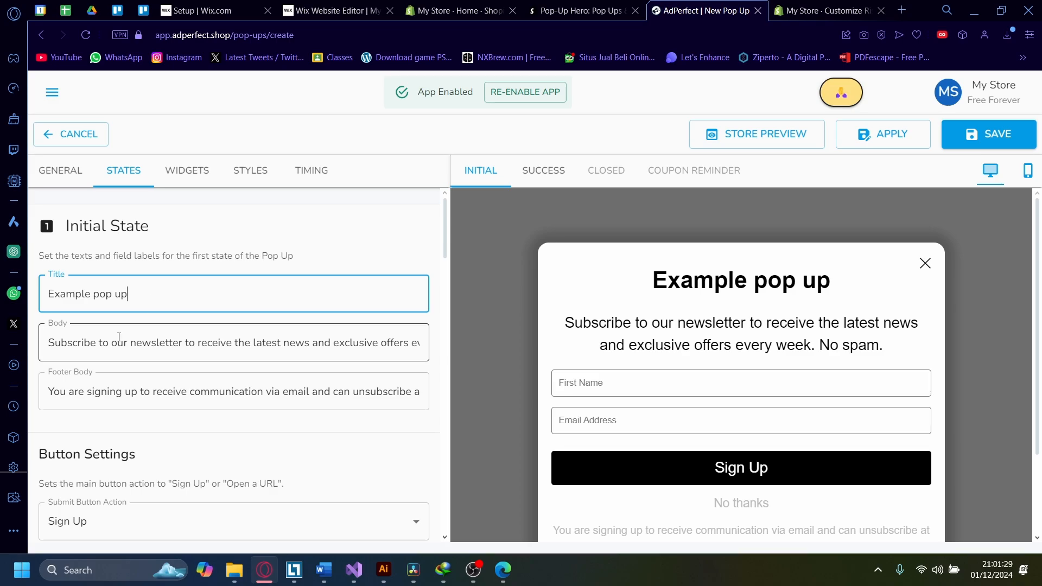
Step: Look over the initial state's body, footer and button fields, then glance at the Widgets, Styles and Timing tabs
left_click(119, 337)
left_click(139, 396)
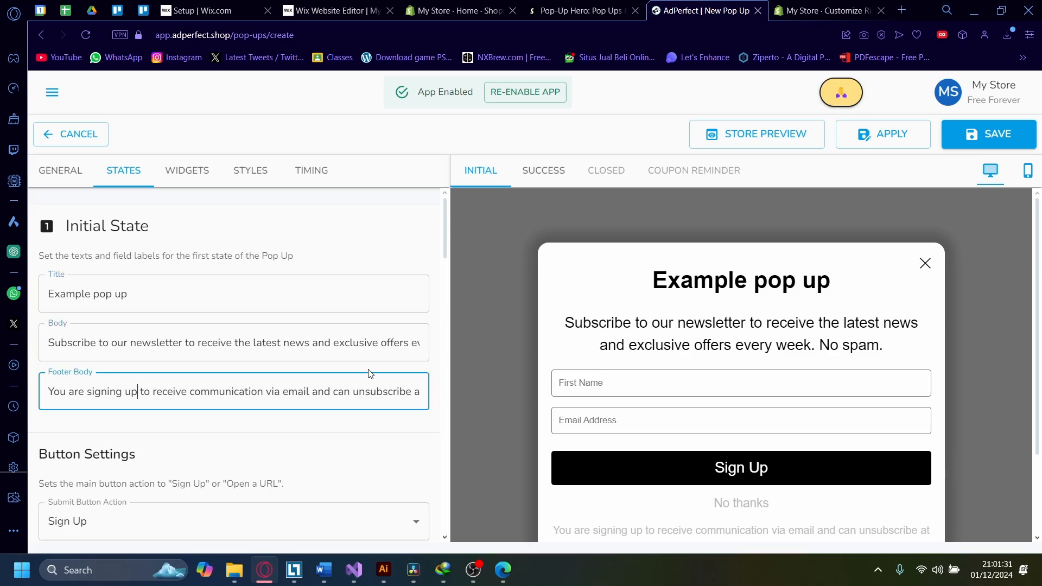
scroll(86, 353, "down", 4)
scroll(213, 416, "up", 4)
scroll(154, 365, "down", 9)
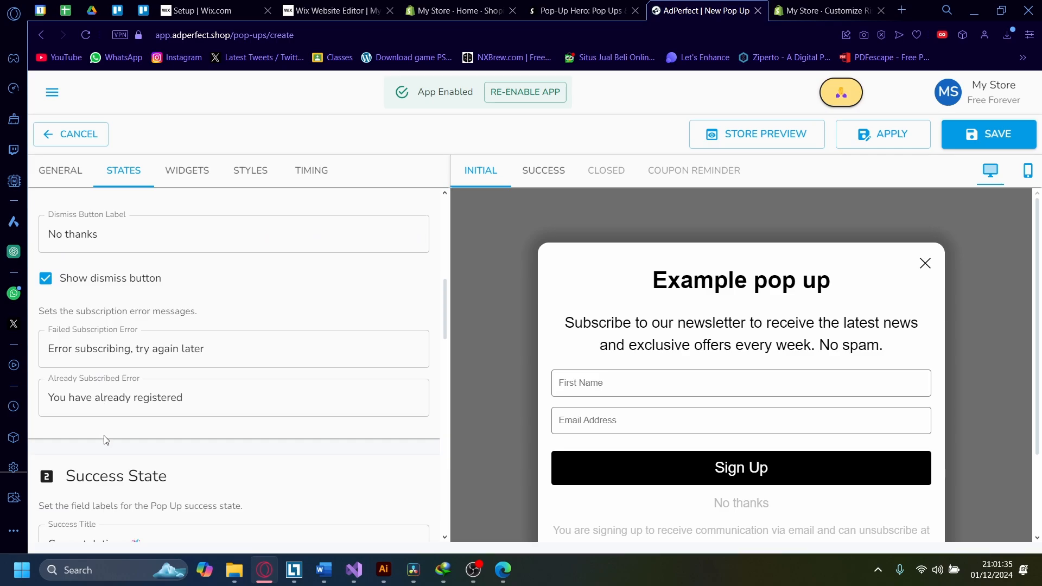
scroll(103, 439, "down", 3)
scroll(131, 439, "up", 10)
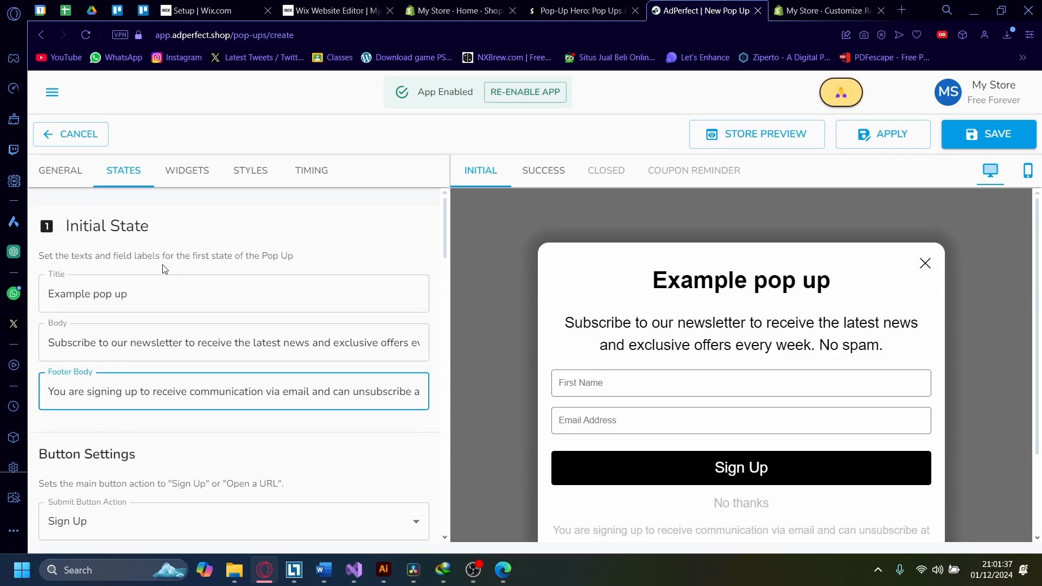
left_click(182, 174)
left_click(254, 174)
left_click(304, 173)
left_click(136, 179)
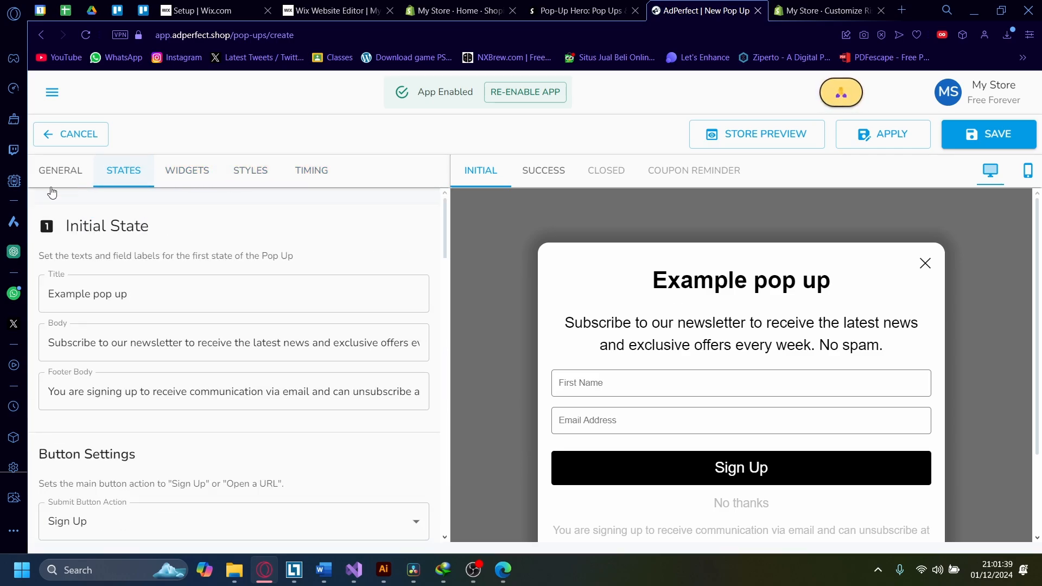
Step: Save the pop-up and view it in the pop-ups list
left_click(51, 183)
left_click(1006, 135)
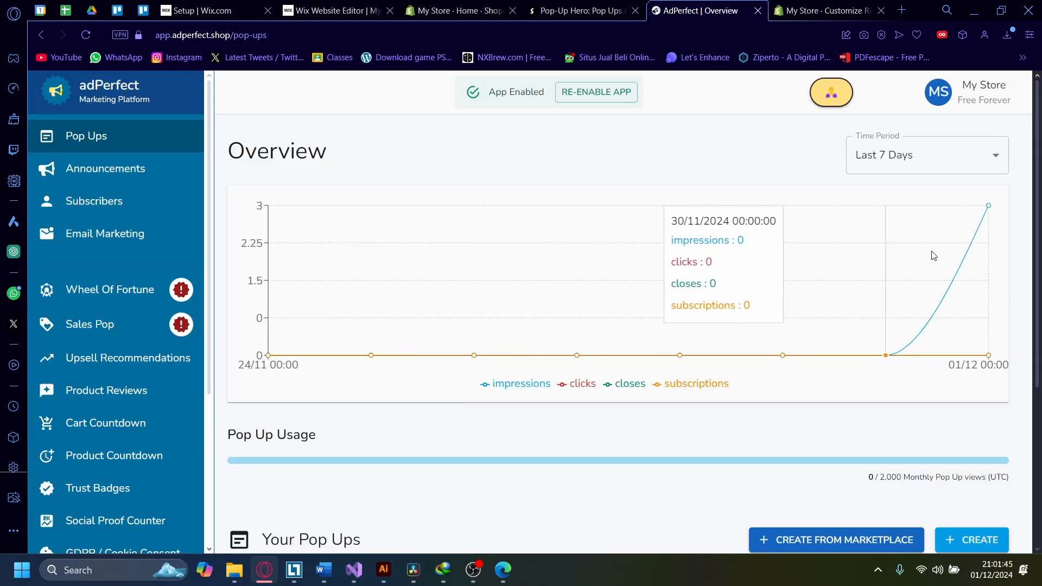
scroll(927, 261, "down", 5)
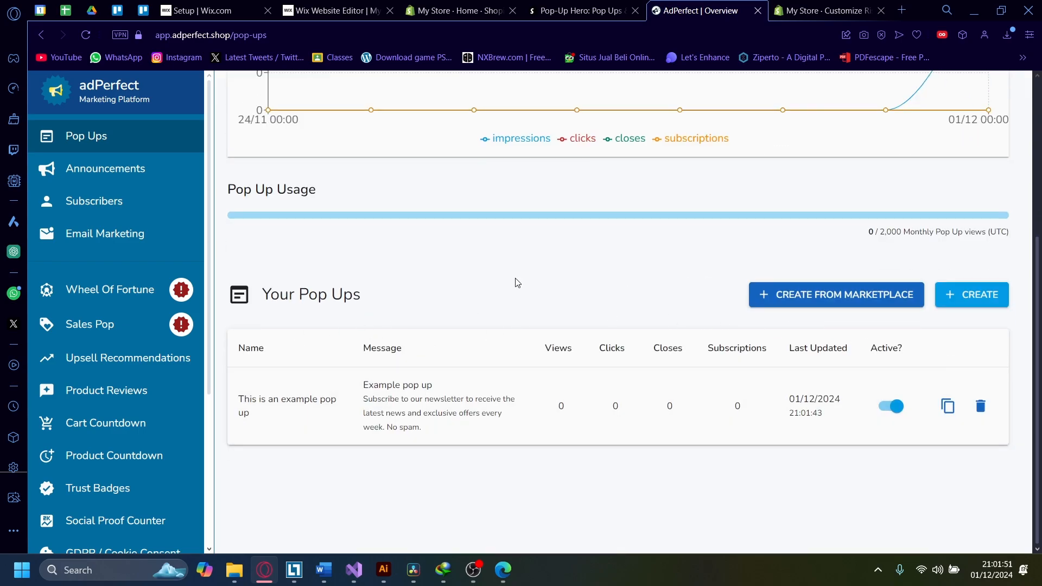
Step: Open the live storefront from the store's theme editor
left_click(802, 5)
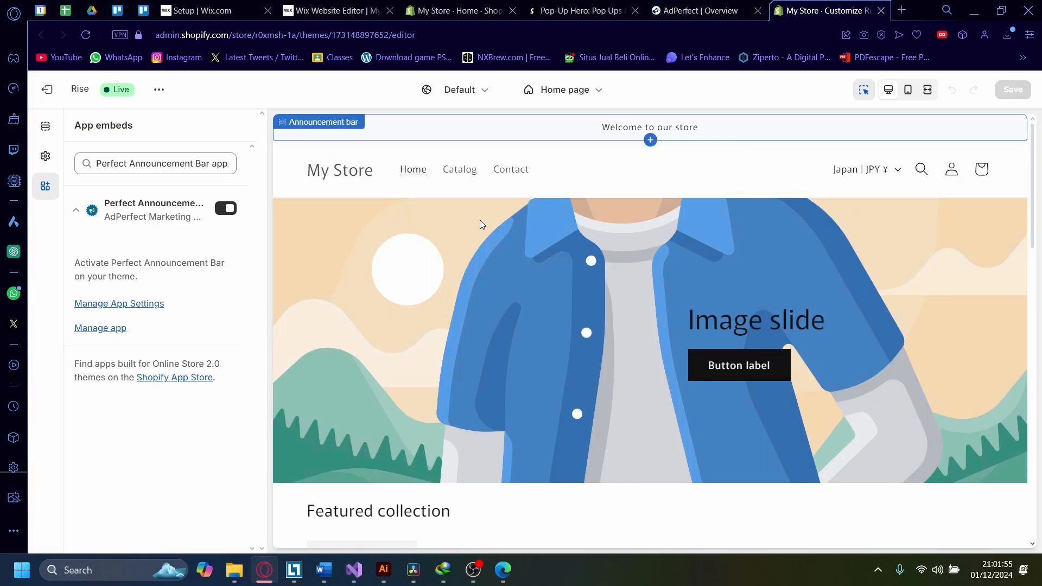
left_click(158, 93)
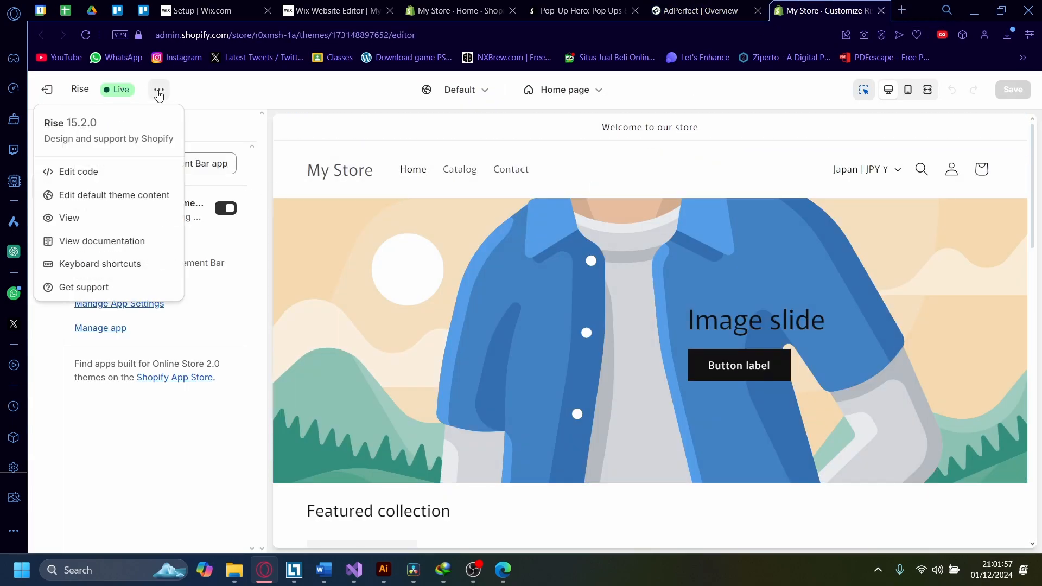
left_click(52, 229)
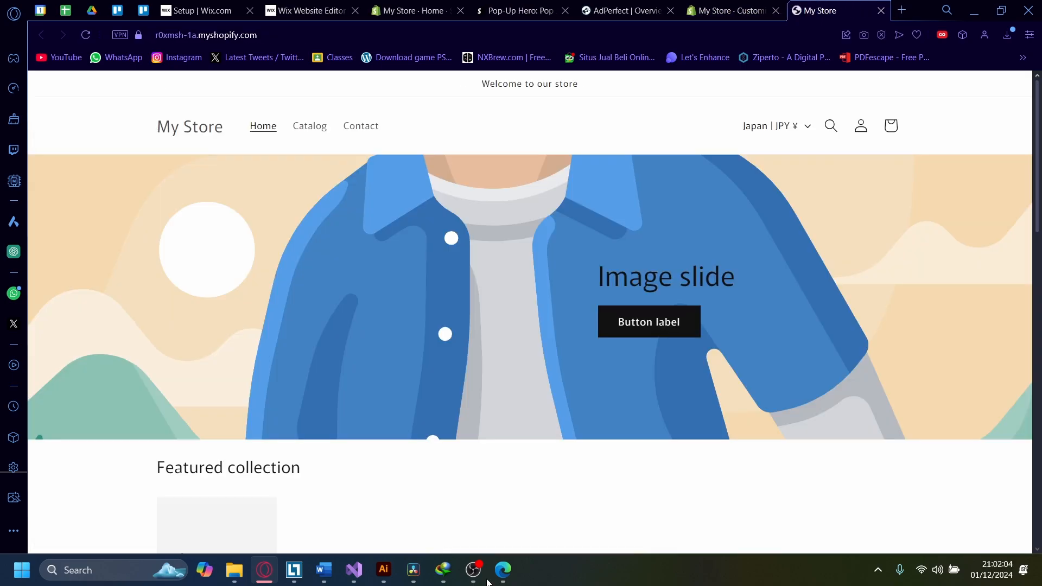
Step: Scroll through the storefront home page to watch for the pop-up appearing
scroll(496, 360, "down", 6)
scroll(496, 360, "up", 6)
scroll(496, 360, "down", 10)
scroll(496, 360, "down", 7)
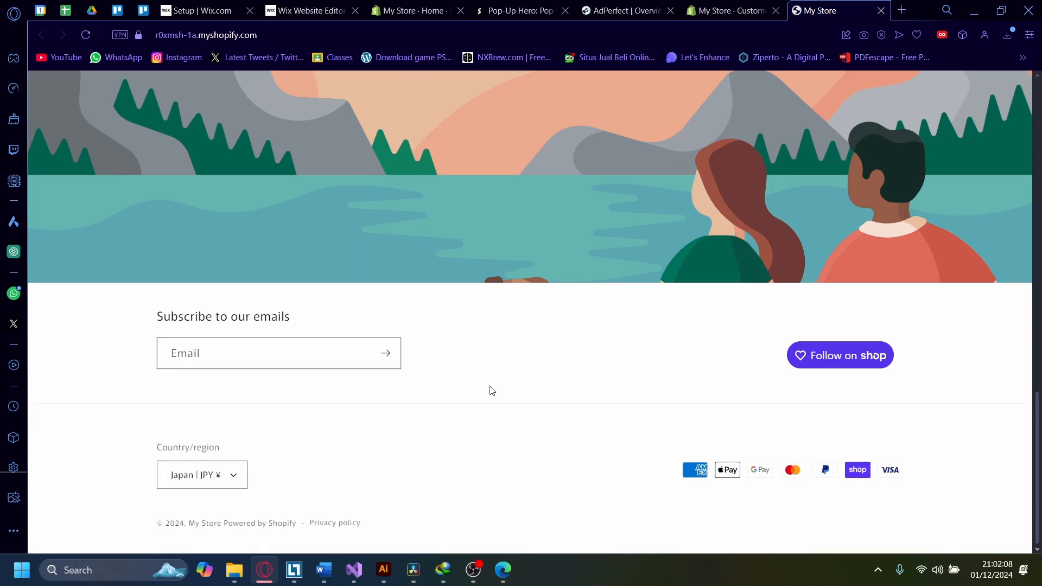
scroll(667, 366, "up", 2)
scroll(667, 366, "up", 15)
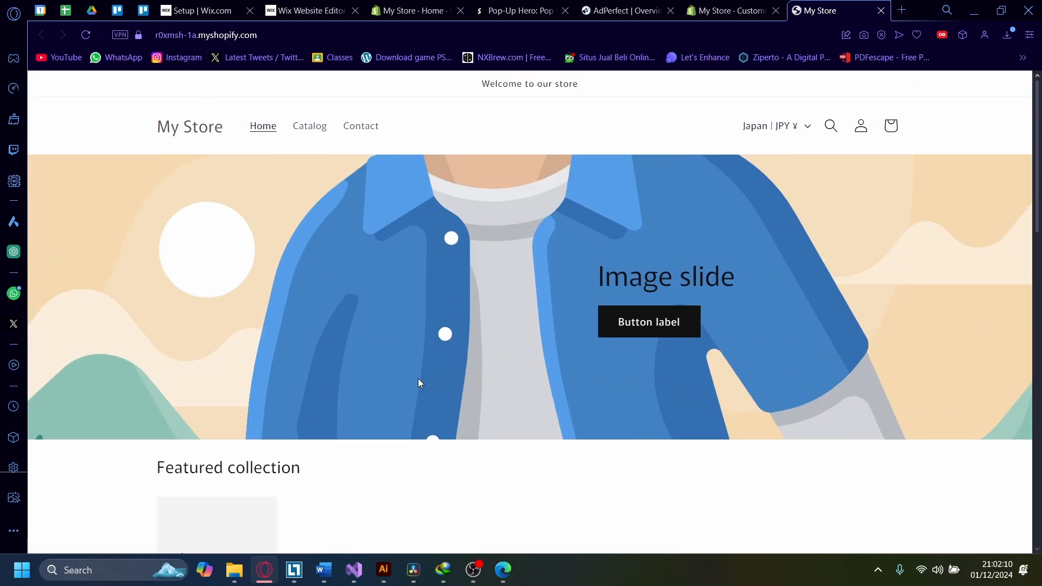
scroll(656, 414, "down", 3)
scroll(624, 425, "up", 3)
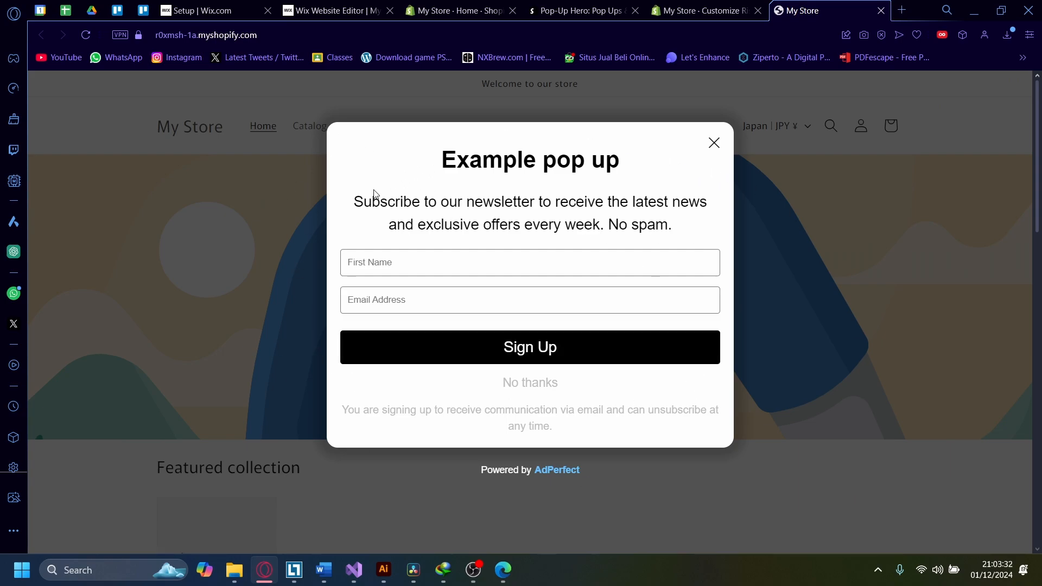
Step: Fill the pop-up's First Name and Email Address fields with test text, then close the pop-up
left_click(464, 274)
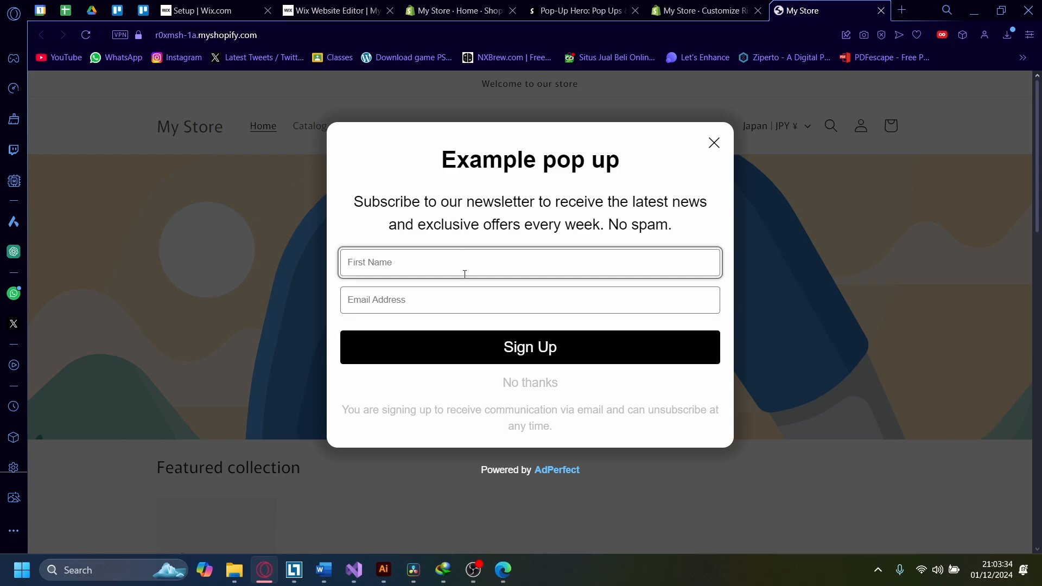
type("gdg")
left_click(448, 298)
type("fgdfg")
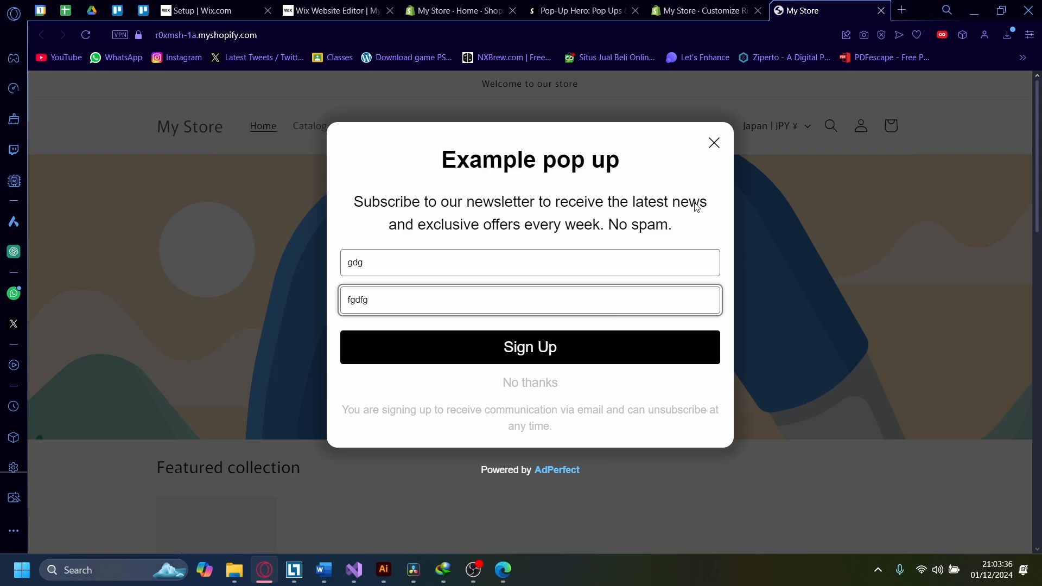
left_click(713, 143)
scroll(771, 410, "down", 2)
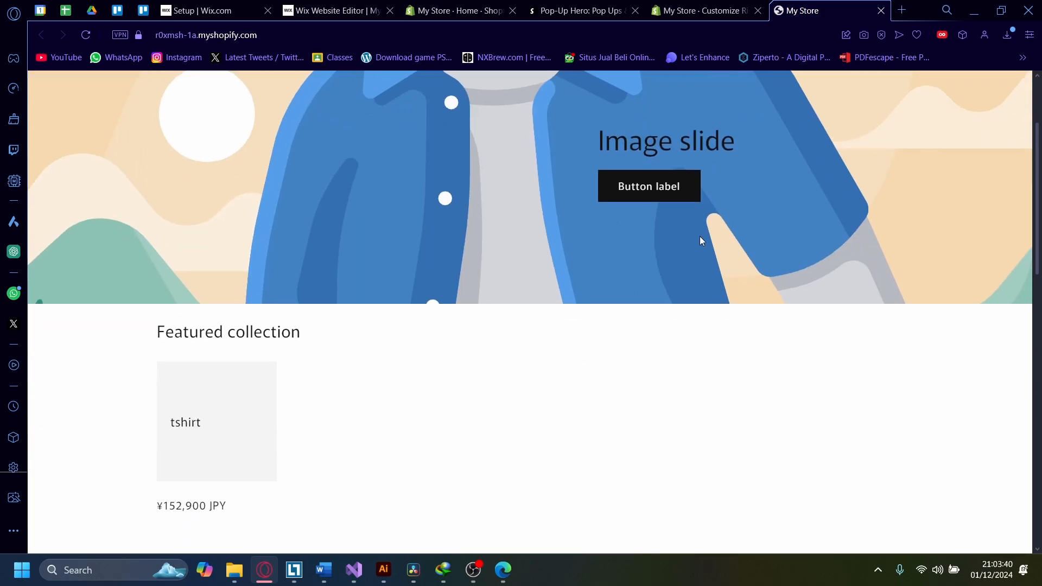
scroll(353, 247, "up", 2)
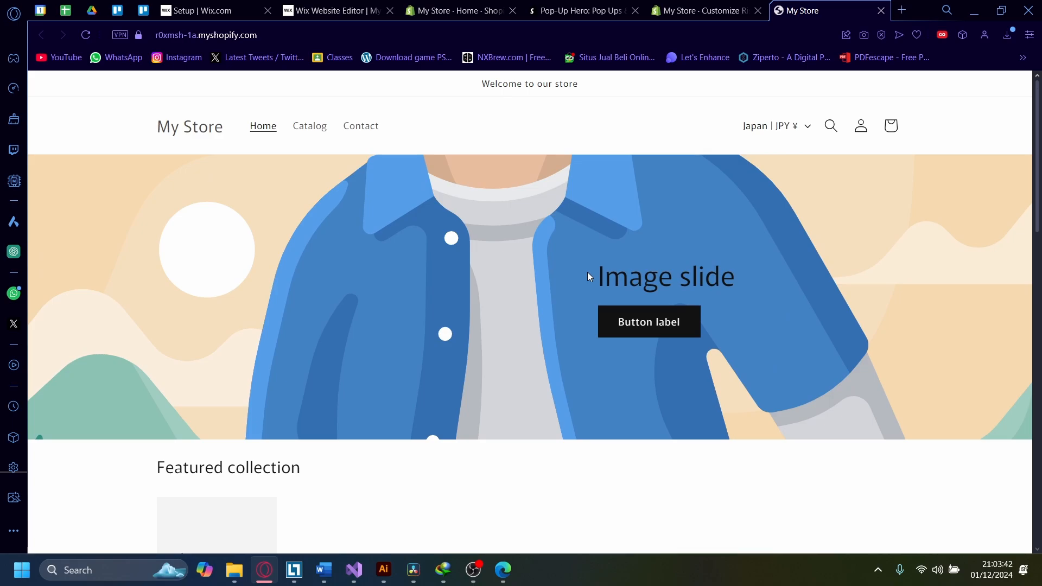